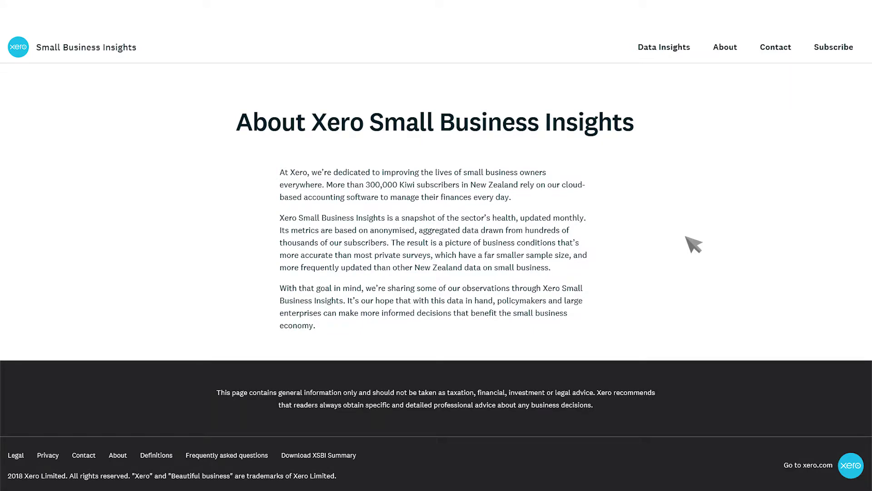
- Switch from the Small Business Insights About page to the Data Insights metrics page
{"action": "left_click", "coordinate": [671, 48]}
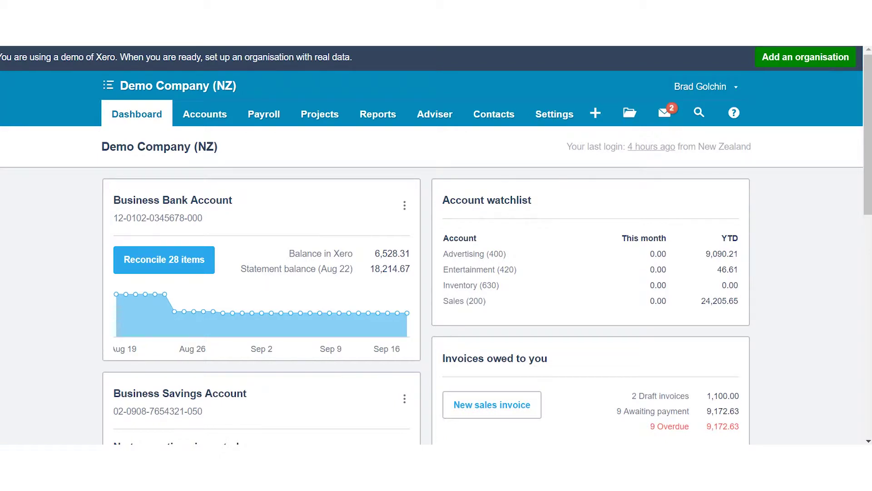
- Go to General Settings and open Payment Services, showing the two active PayPal services
{"action": "left_click", "coordinate": [551, 122]}
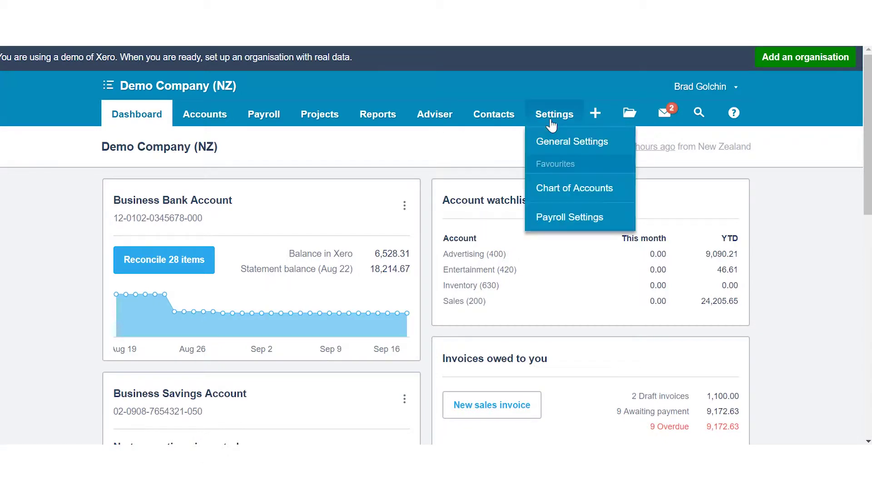
{"action": "left_click", "coordinate": [553, 149]}
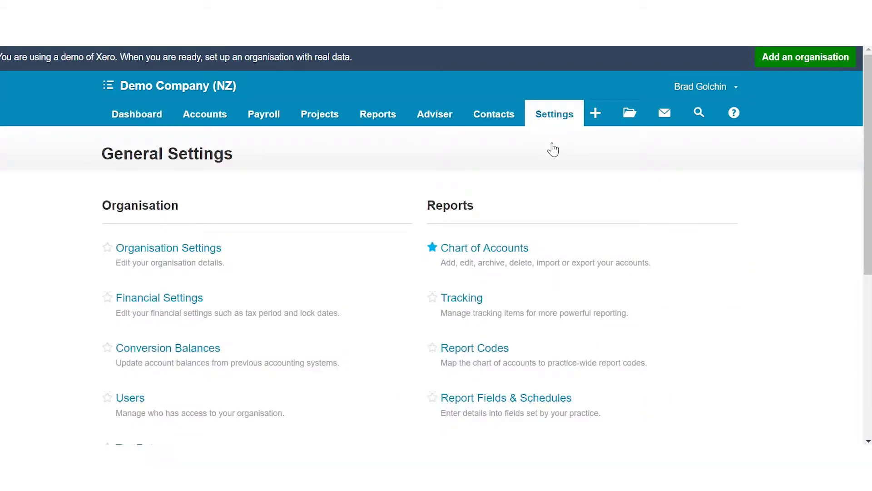
{"action": "scroll", "coordinate": [554, 143], "scroll_direction": "down", "scroll_amount": 6}
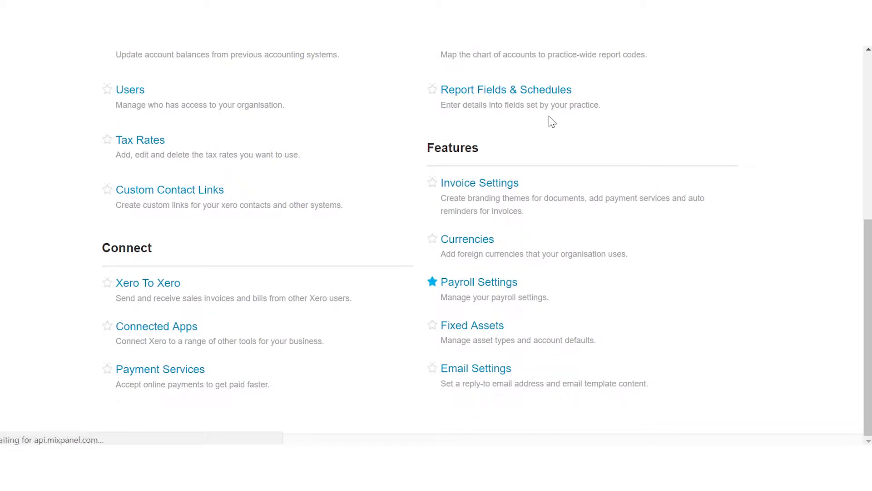
{"action": "left_click", "coordinate": [187, 370]}
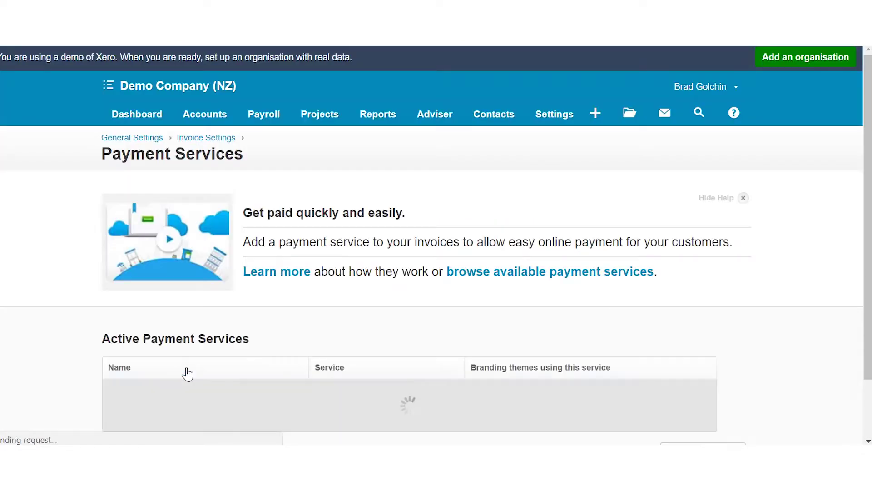
{"action": "scroll", "coordinate": [188, 374], "scroll_direction": "down", "scroll_amount": 3}
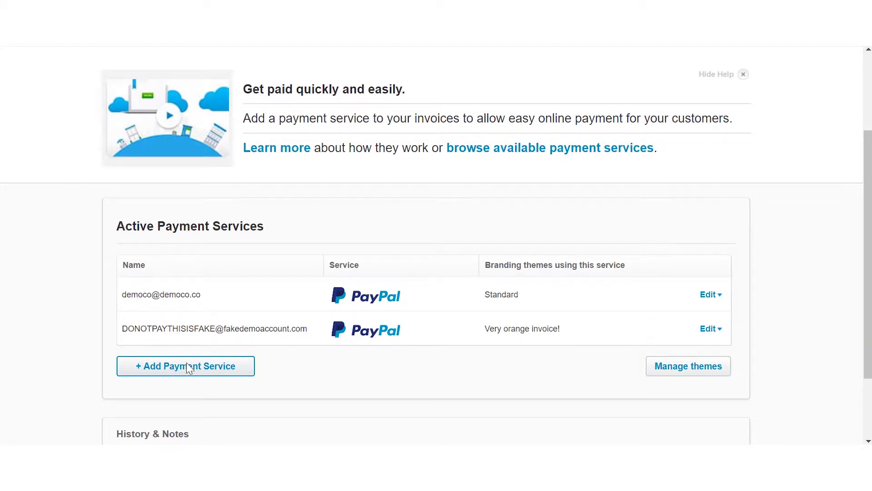
- List the addable payment providers: Authorize.Net, Braintree, DPS, eWAY, PayPal, Stripe and Custom Payment URL
{"action": "left_click", "coordinate": [189, 366]}
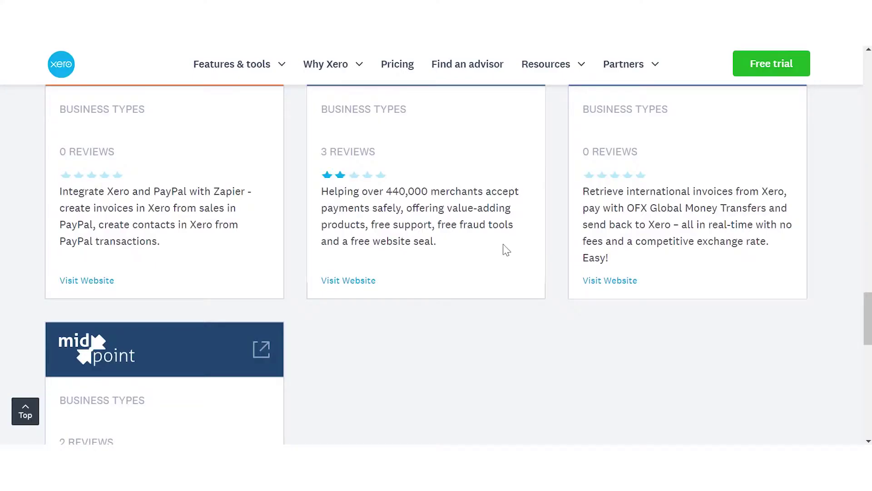
- Scroll through the marketplace payment app cards such as ezyCollect, Payment Express and POLi payments
{"action": "scroll", "coordinate": [503, 249], "scroll_direction": "up", "scroll_amount": 5}
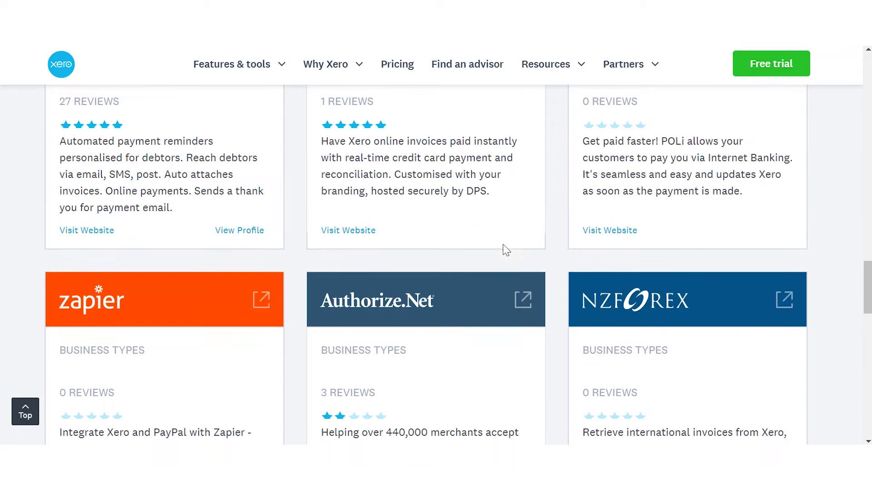
{"action": "scroll", "coordinate": [507, 249], "scroll_direction": "up", "scroll_amount": 4}
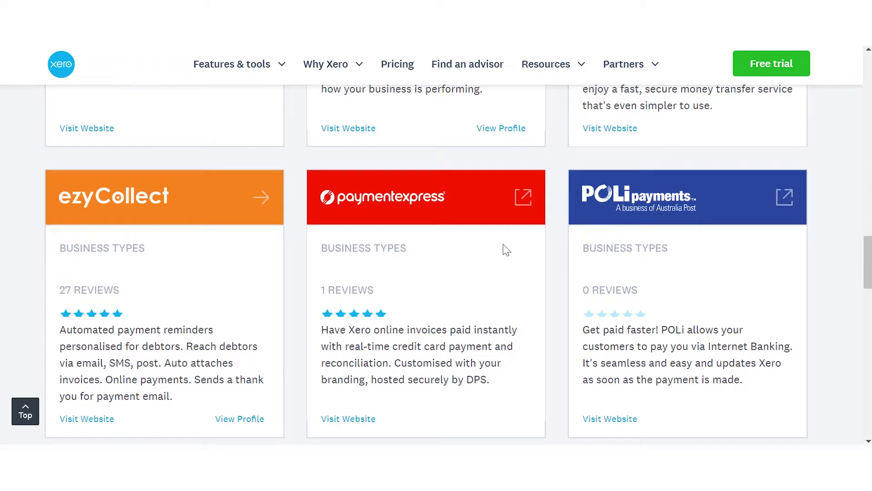
{"action": "scroll", "coordinate": [506, 249], "scroll_direction": "up", "scroll_amount": 4}
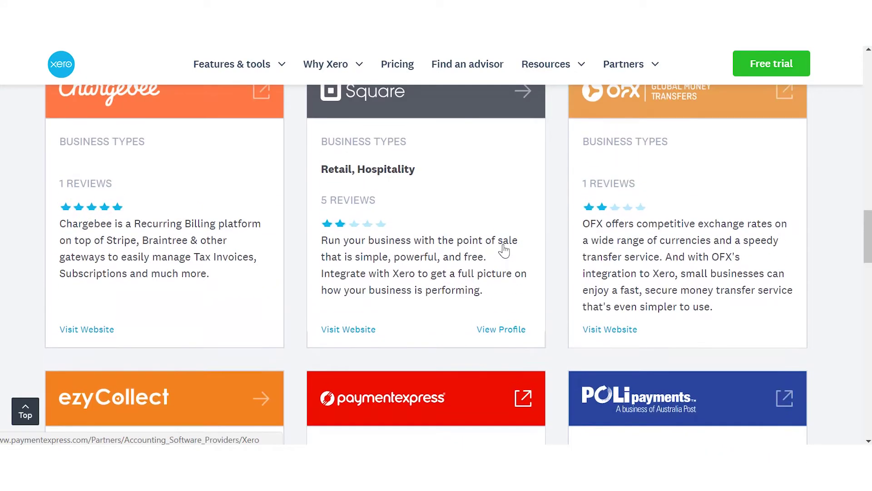
{"action": "scroll", "coordinate": [505, 250], "scroll_direction": "down", "scroll_amount": 3}
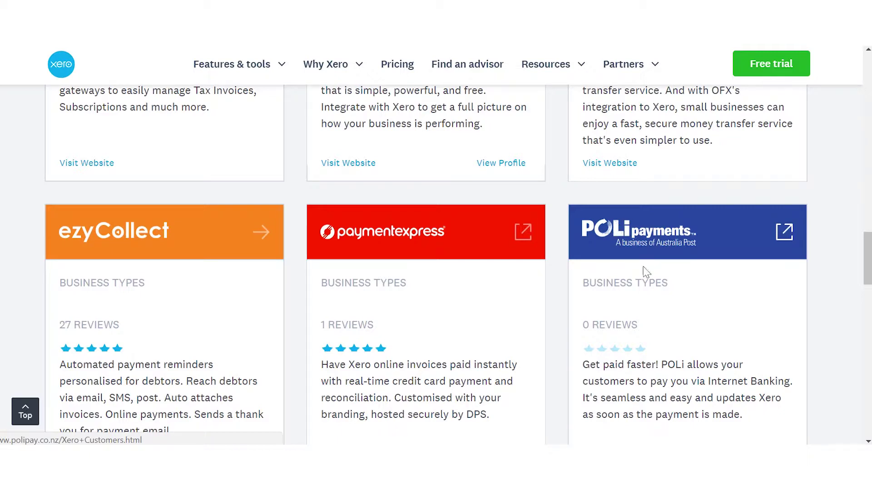
- Scroll up to the '19 Payments apps' header, then return to Xero's Payment Services page
{"action": "scroll", "coordinate": [618, 263], "scroll_direction": "up", "scroll_amount": 10}
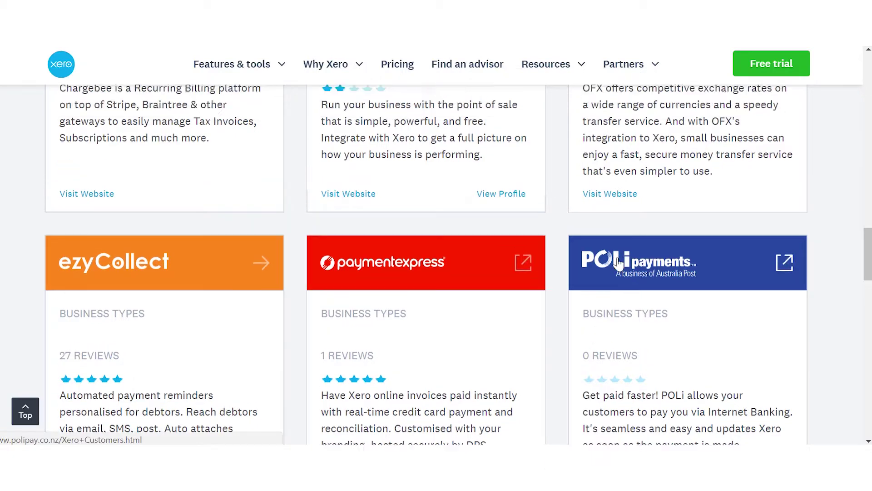
{"action": "scroll", "coordinate": [616, 258], "scroll_direction": "up", "scroll_amount": 6}
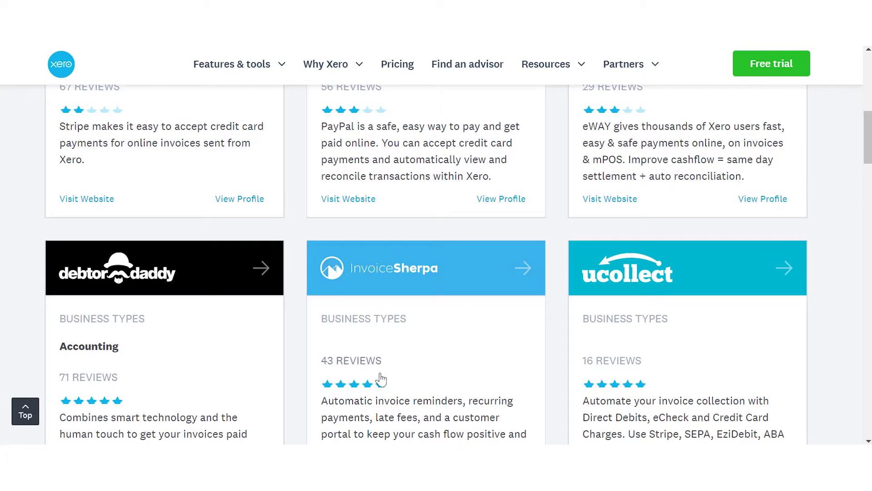
{"action": "scroll", "coordinate": [466, 347], "scroll_direction": "up", "scroll_amount": 2}
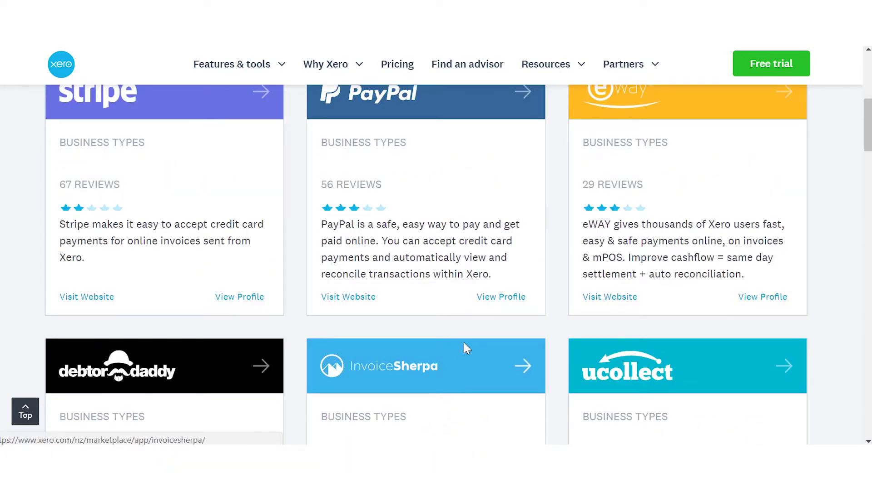
{"action": "scroll", "coordinate": [464, 345], "scroll_direction": "up", "scroll_amount": 4}
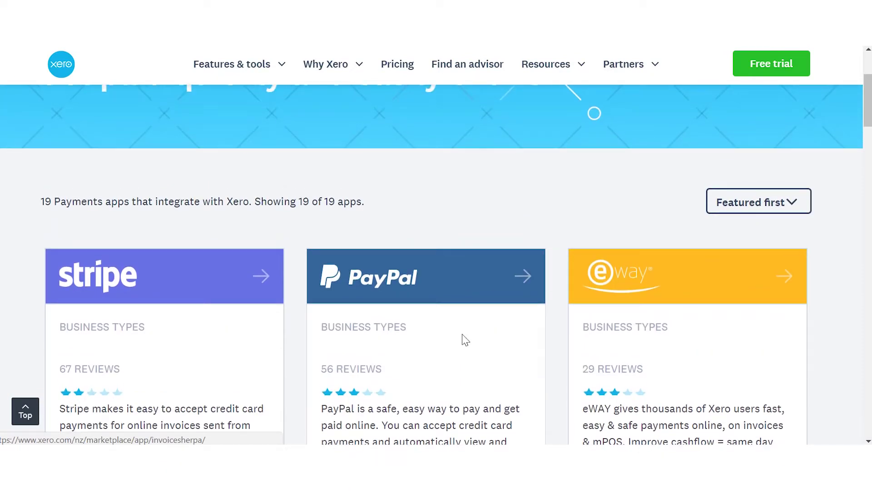
{"action": "scroll", "coordinate": [462, 340], "scroll_direction": "down", "scroll_amount": 5}
{"action": "mouse_move", "coordinate": [627, 64]}
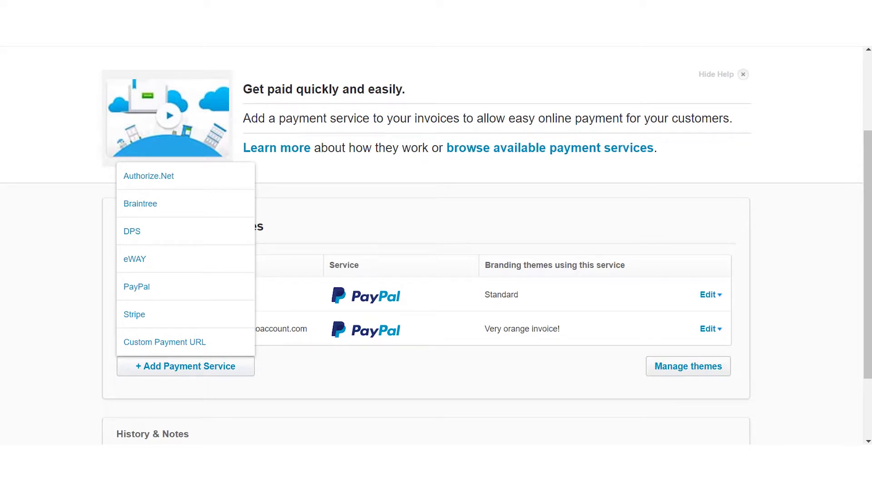
- Go to General Settings and open Invoice Settings with the Standard branding theme
{"action": "scroll", "coordinate": [623, 239], "scroll_direction": "up", "scroll_amount": 2}
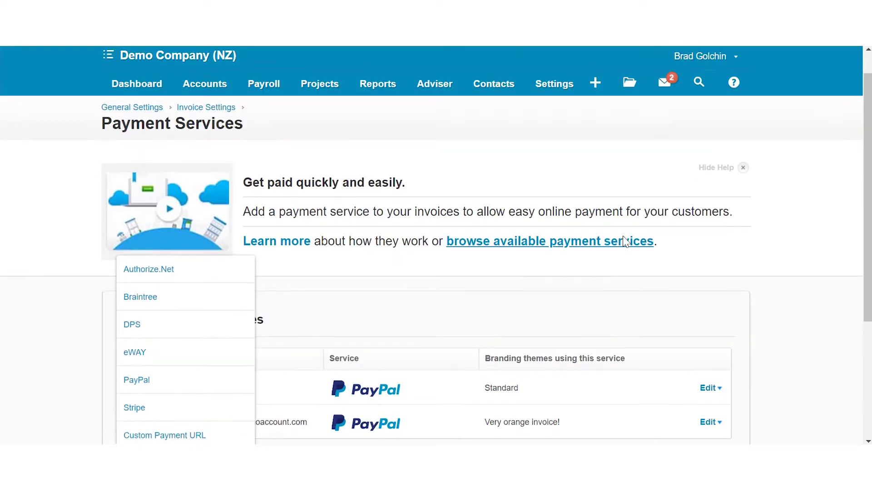
{"action": "left_click", "coordinate": [563, 86]}
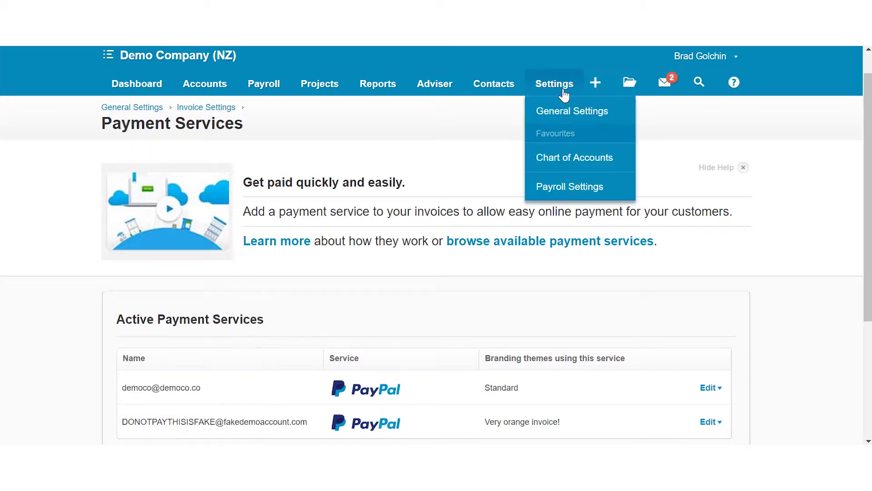
{"action": "left_click", "coordinate": [565, 114]}
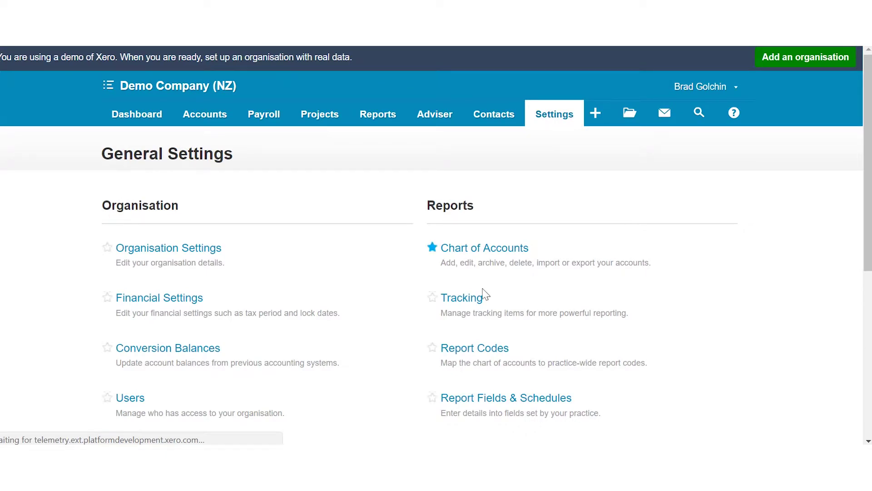
{"action": "scroll", "coordinate": [484, 293], "scroll_direction": "down", "scroll_amount": 4}
{"action": "scroll", "coordinate": [483, 271], "scroll_direction": "down", "scroll_amount": 1}
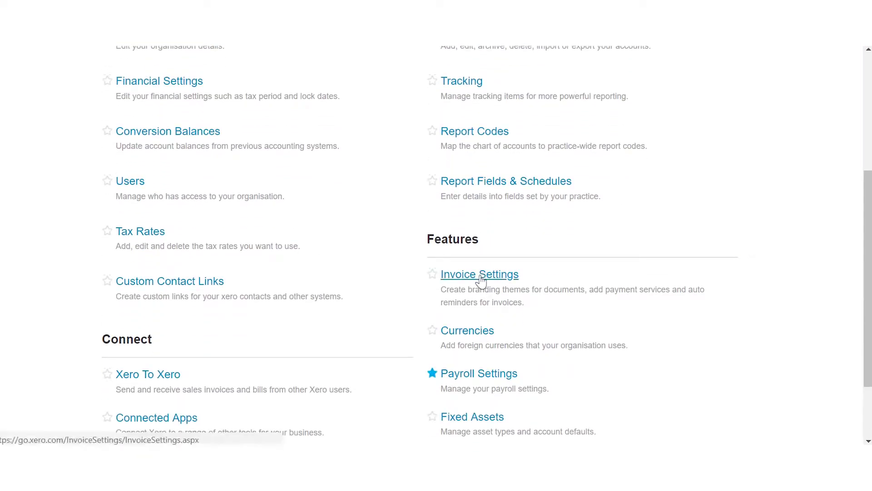
{"action": "left_click", "coordinate": [481, 276]}
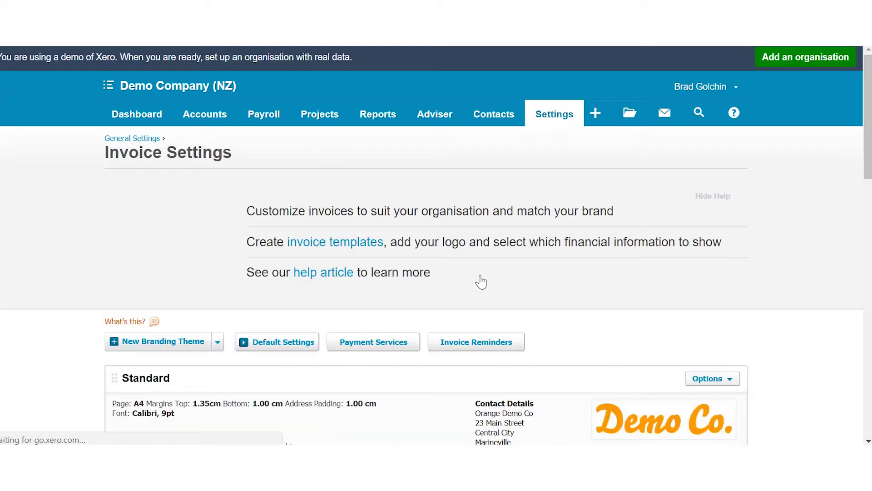
- Open Invoice Reminders and enable customer emails at 7, 14 and 21 days overdue
{"action": "left_click", "coordinate": [474, 346]}
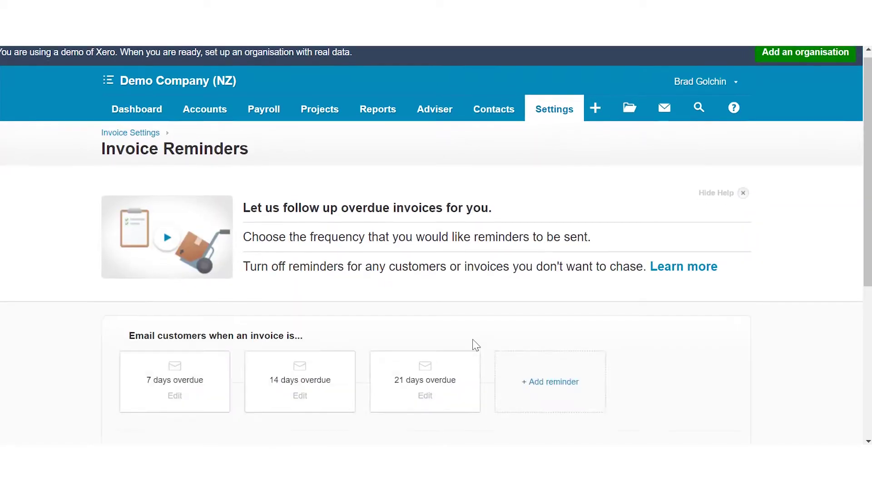
{"action": "scroll", "coordinate": [473, 339], "scroll_direction": "down", "scroll_amount": 3}
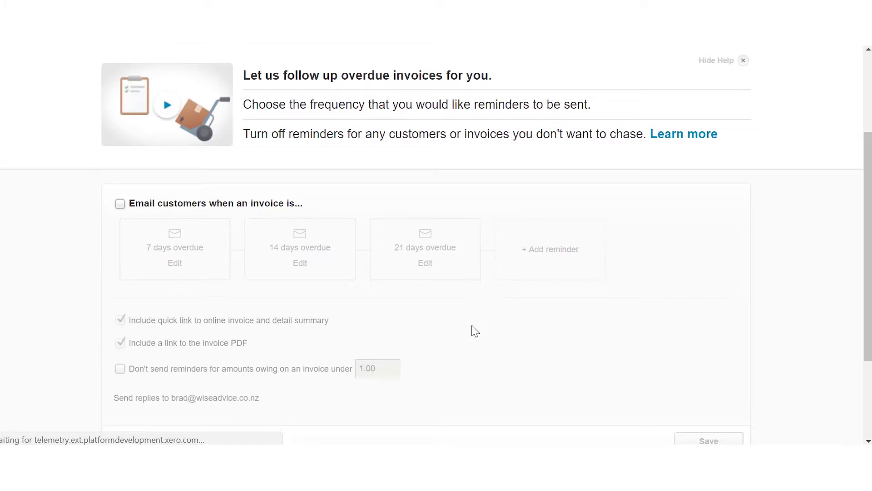
{"action": "left_click", "coordinate": [121, 204]}
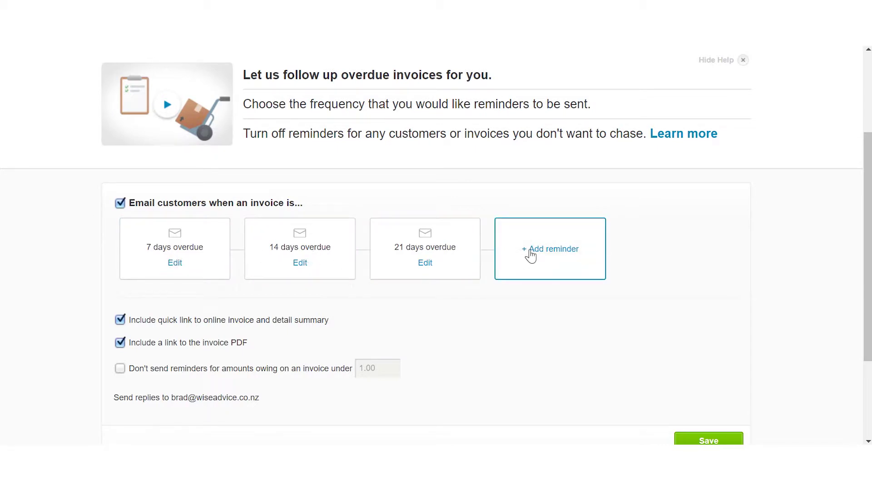
- Edit the 7-days-overdue reminder and try changing its trigger to before the due date
{"action": "left_click", "coordinate": [181, 266]}
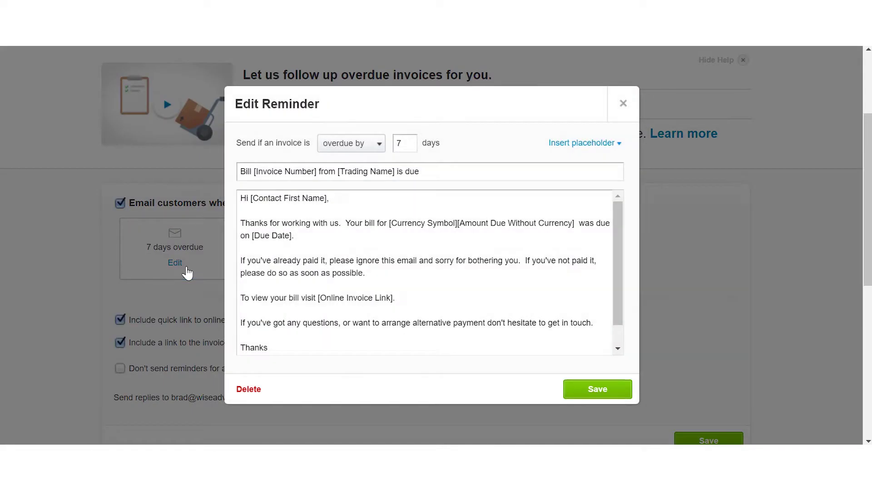
{"action": "left_click", "coordinate": [409, 150]}
{"action": "left_click", "coordinate": [379, 145]}
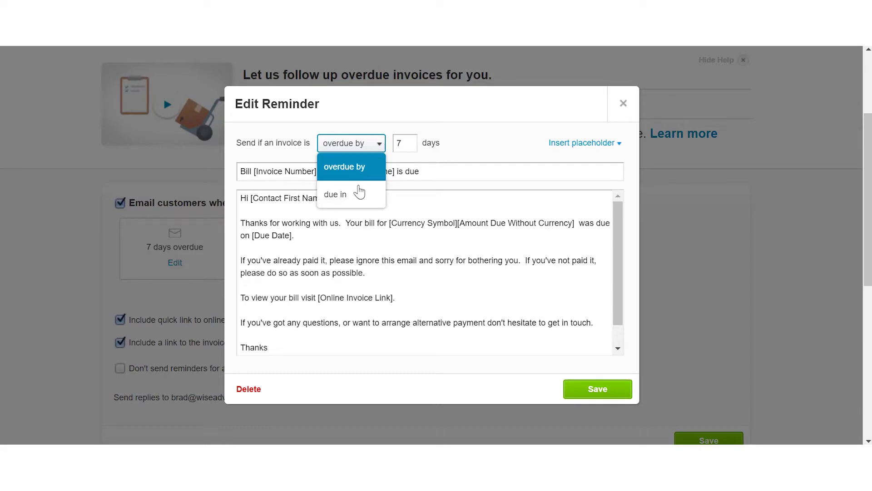
{"action": "left_click", "coordinate": [355, 209]}
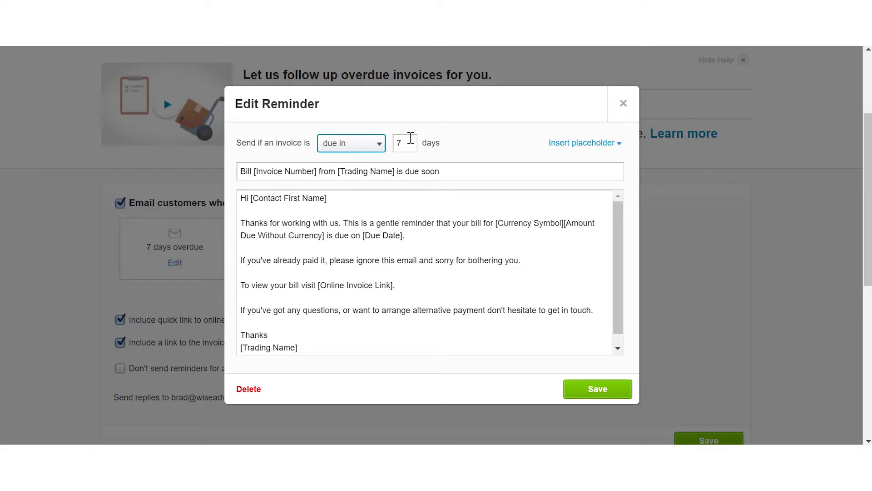
- Browse the email placeholder list, then close it and the reminder editor without changes
{"action": "left_click", "coordinate": [619, 145]}
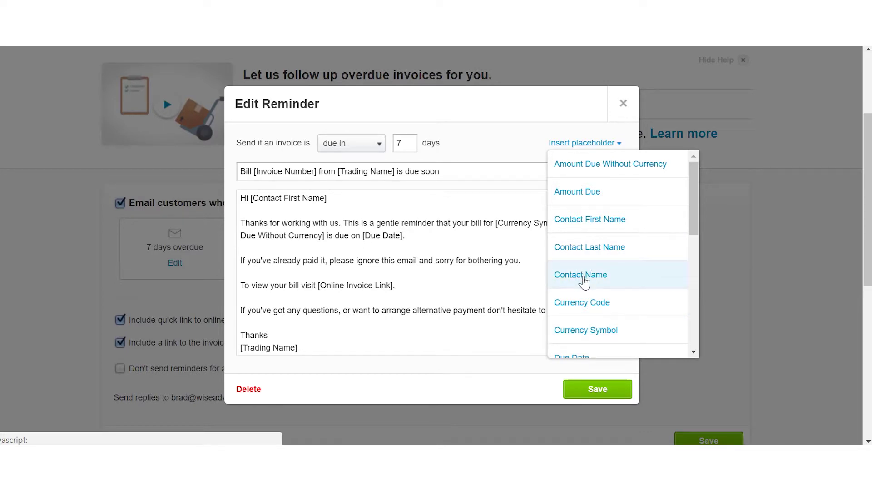
{"action": "scroll", "coordinate": [585, 297], "scroll_direction": "down", "scroll_amount": 1}
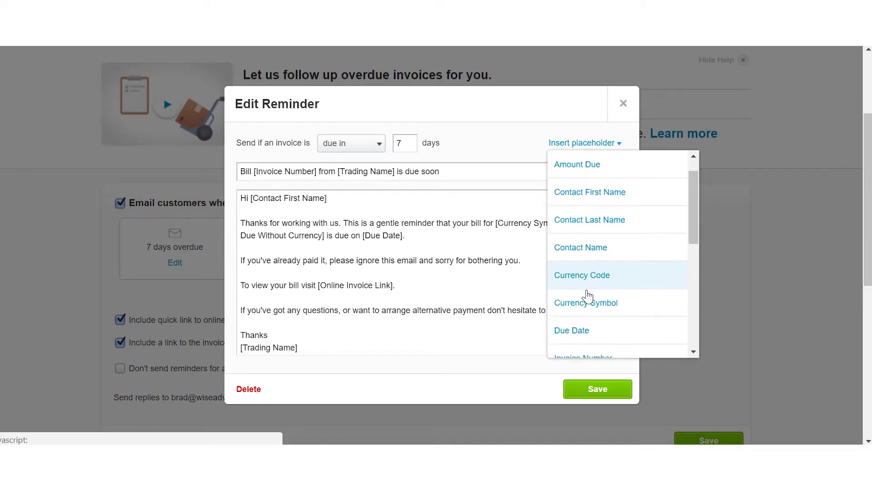
{"action": "scroll", "coordinate": [586, 273], "scroll_direction": "down", "scroll_amount": 1}
{"action": "scroll", "coordinate": [586, 273], "scroll_direction": "down", "scroll_amount": 2}
{"action": "scroll", "coordinate": [586, 255], "scroll_direction": "down", "scroll_amount": 3}
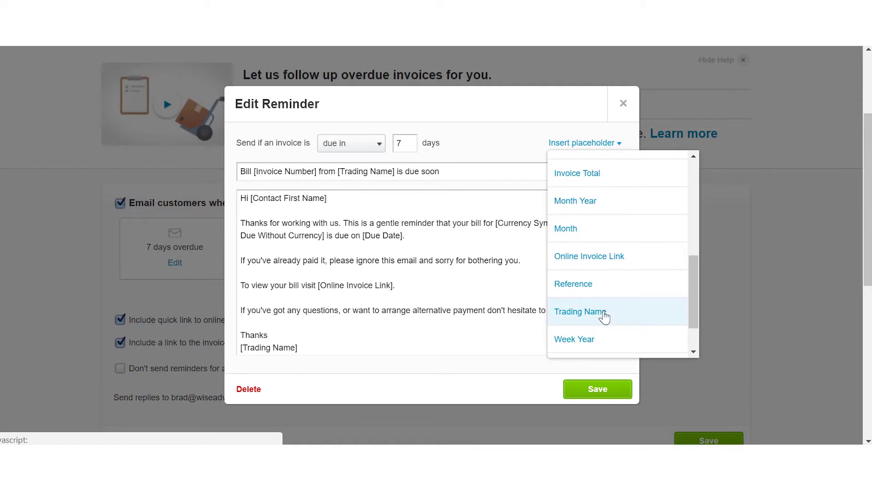
{"action": "scroll", "coordinate": [603, 306], "scroll_direction": "down", "scroll_amount": 1}
{"action": "scroll", "coordinate": [603, 302], "scroll_direction": "up", "scroll_amount": 5}
{"action": "left_click", "coordinate": [451, 335]}
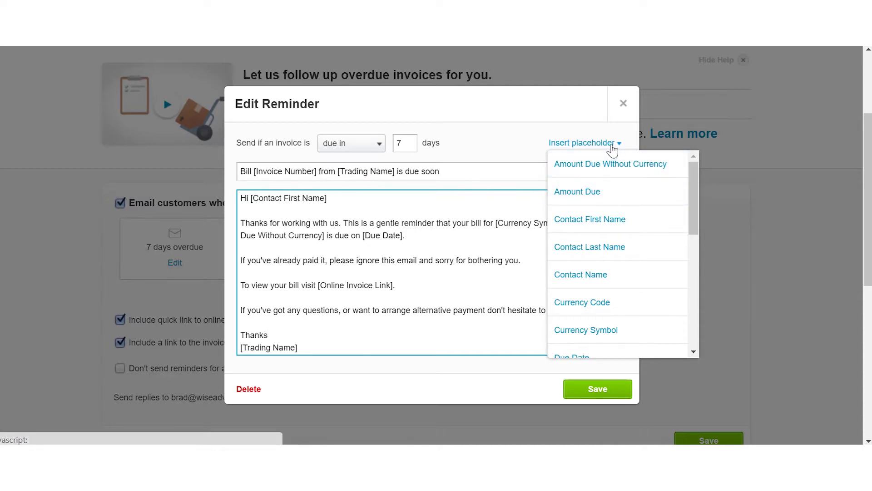
{"action": "left_click", "coordinate": [613, 149]}
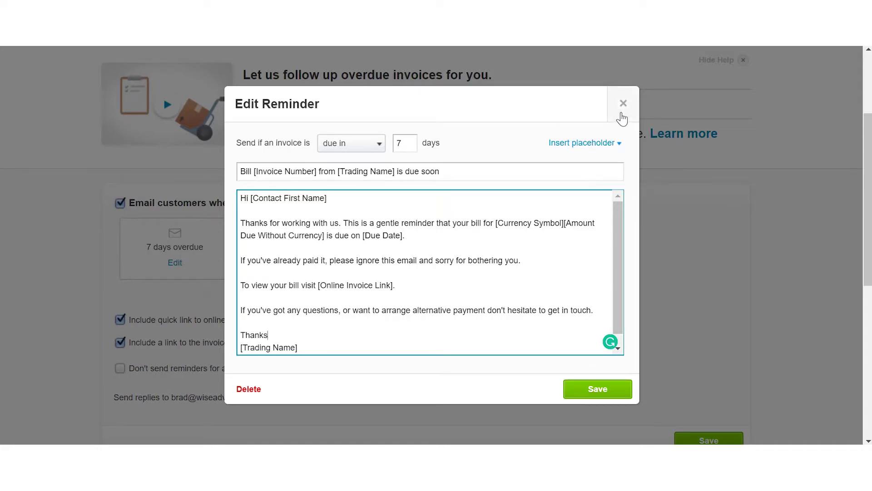
{"action": "left_click", "coordinate": [621, 115]}
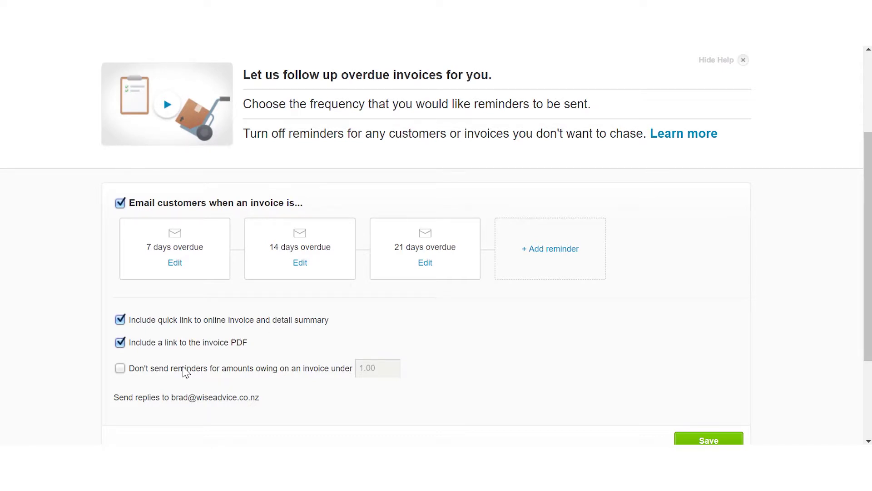
- Exclude amounts owing under 1.00 from reminders and switch off overdue customer emails
{"action": "left_click", "coordinate": [121, 369]}
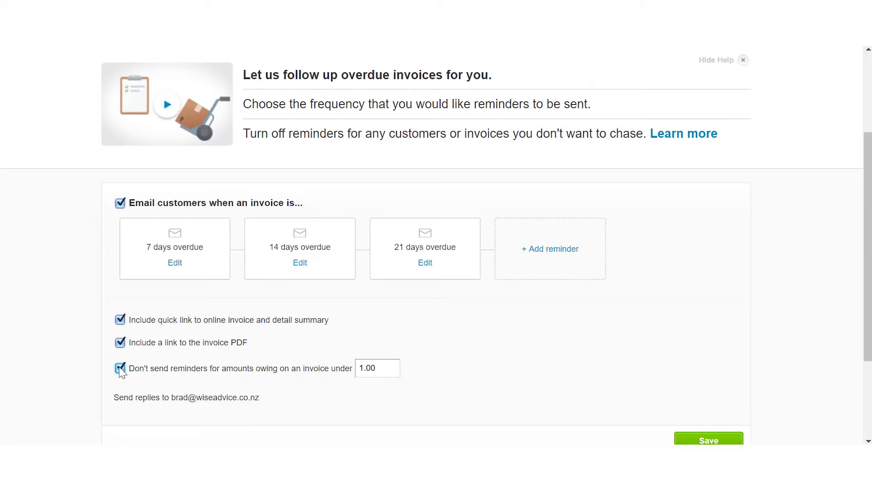
{"action": "scroll", "coordinate": [122, 372], "scroll_direction": "up", "scroll_amount": 2}
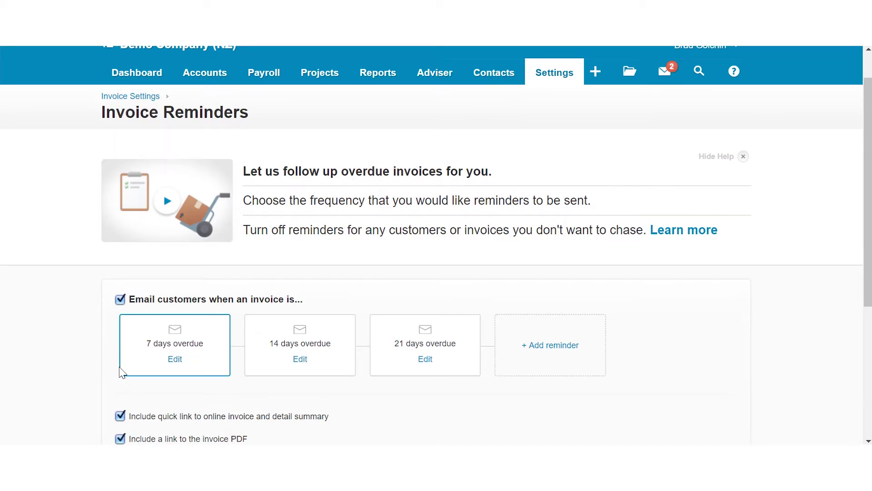
{"action": "scroll", "coordinate": [121, 372], "scroll_direction": "down", "scroll_amount": 3}
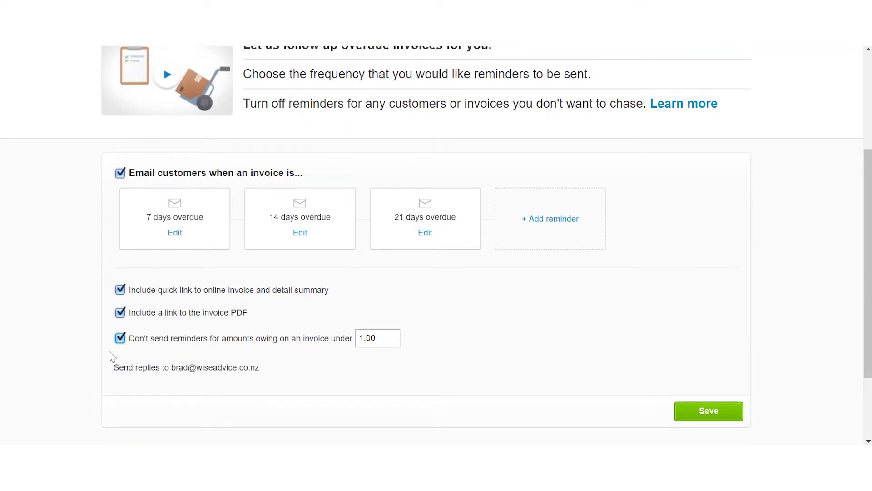
{"action": "left_click", "coordinate": [119, 174]}
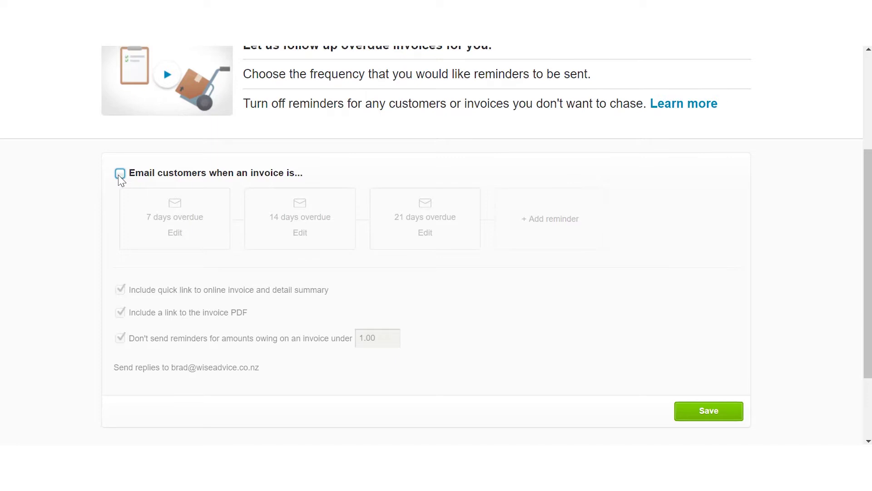
{"action": "scroll", "coordinate": [119, 179], "scroll_direction": "up", "scroll_amount": 3}
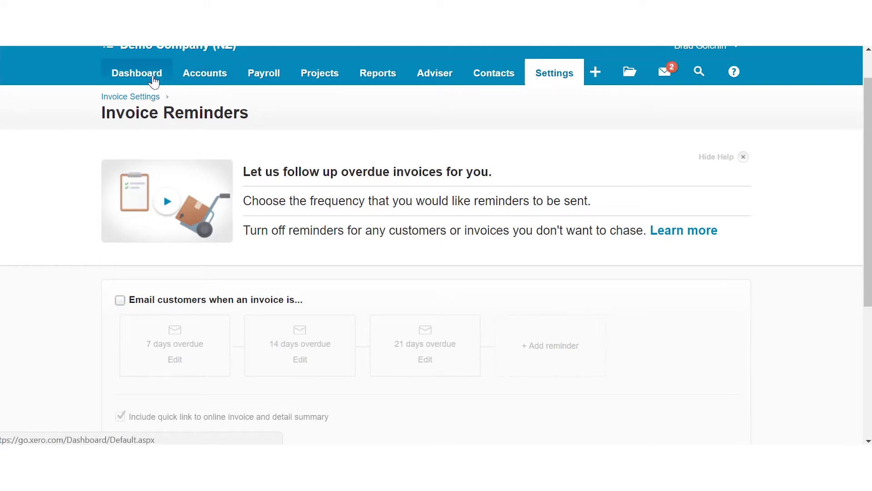
- From the Dashboard, drill into the 9,172.63 overdue amount to list the nine unpaid invoices
{"action": "left_click", "coordinate": [153, 81]}
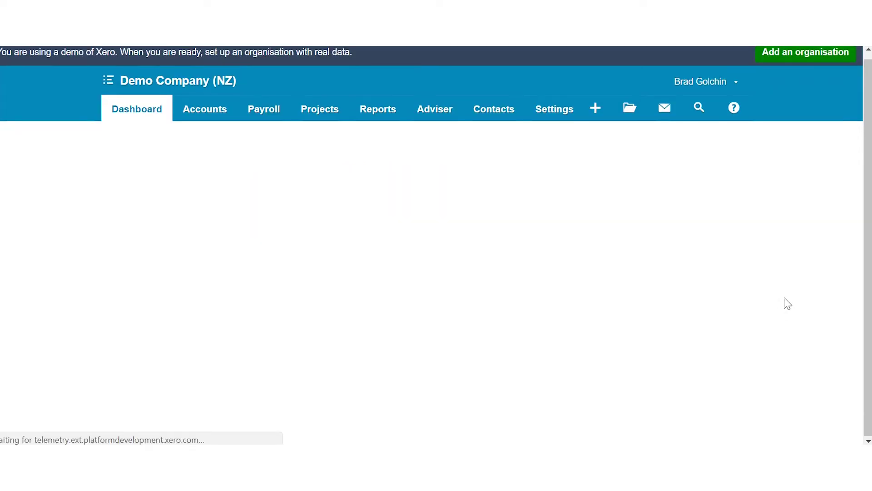
{"action": "scroll", "coordinate": [788, 304], "scroll_direction": "down", "scroll_amount": 2}
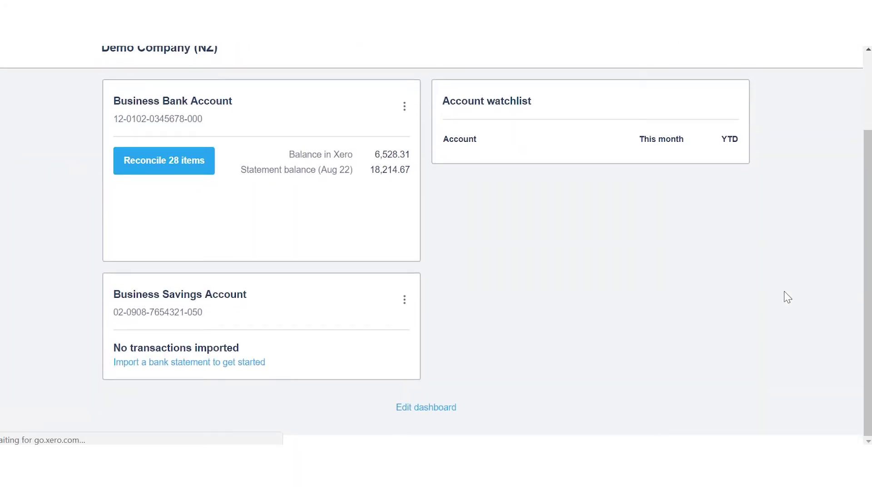
{"action": "scroll", "coordinate": [785, 296], "scroll_direction": "down", "scroll_amount": 4}
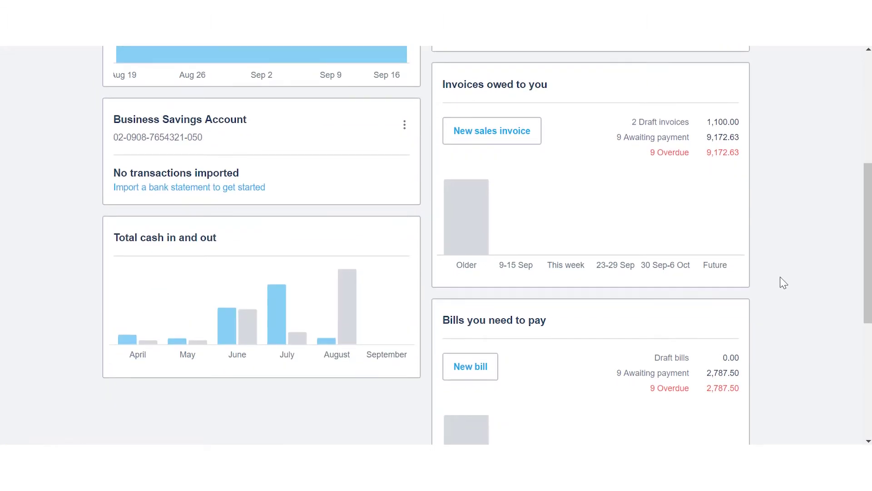
{"action": "scroll", "coordinate": [781, 266], "scroll_direction": "down", "scroll_amount": 4}
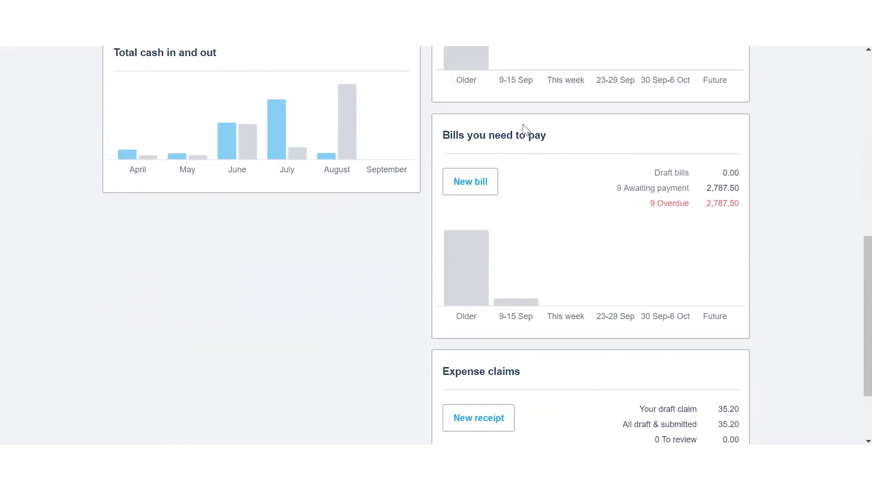
{"action": "scroll", "coordinate": [549, 156], "scroll_direction": "up", "scroll_amount": 3}
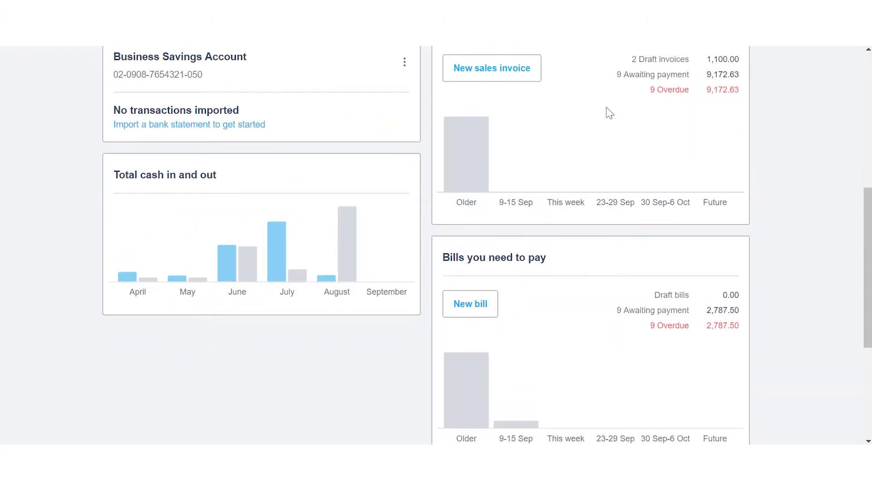
{"action": "scroll", "coordinate": [617, 117], "scroll_direction": "up", "scroll_amount": 2}
{"action": "scroll", "coordinate": [617, 117], "scroll_direction": "up", "scroll_amount": 1}
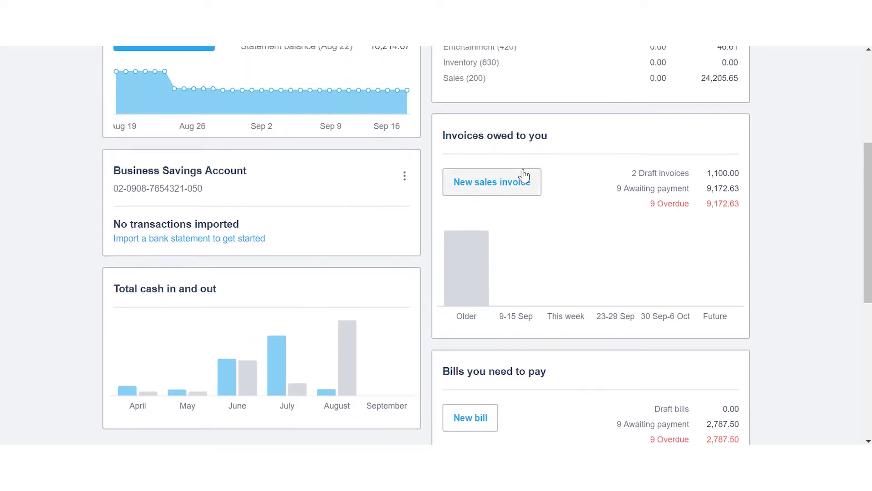
{"action": "left_click", "coordinate": [724, 206]}
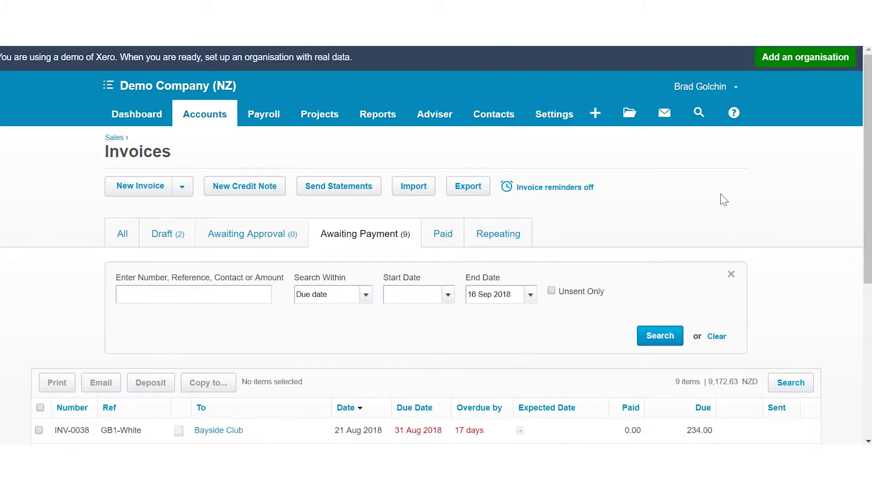
{"action": "scroll", "coordinate": [721, 197], "scroll_direction": "down", "scroll_amount": 3}
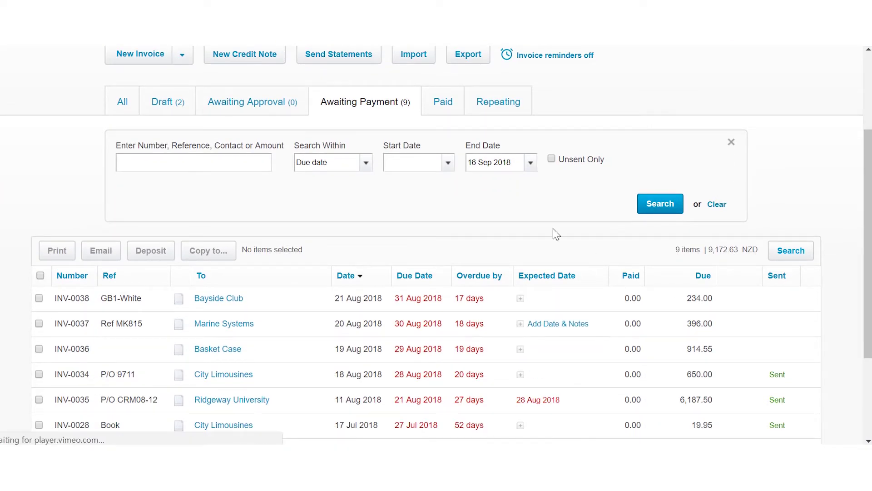
{"action": "mouse_move", "coordinate": [482, 305]}
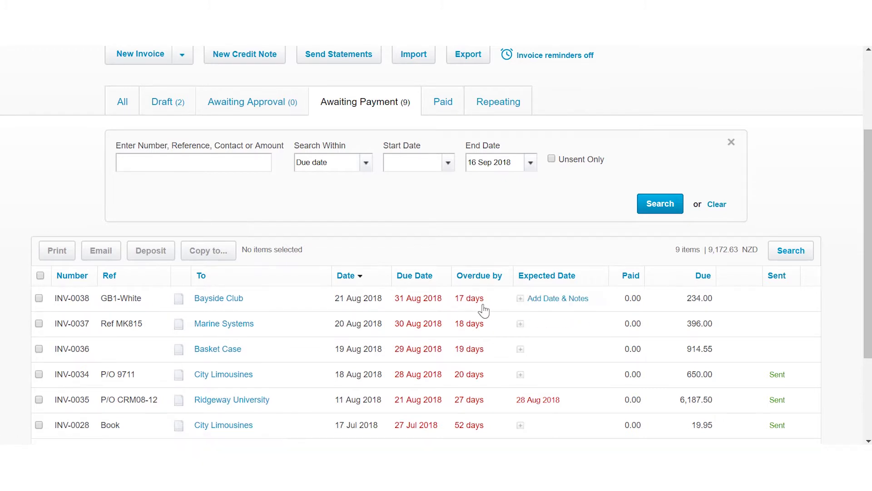
- Add a short note and an expected payment date of 21 Sep 2018 to INV-0038, then save
{"action": "left_click", "coordinate": [520, 299]}
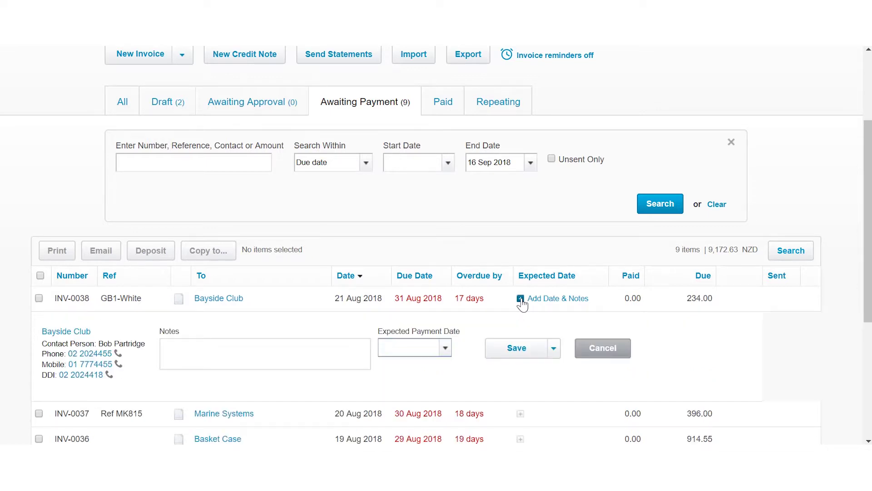
{"action": "left_click", "coordinate": [263, 350]}
{"action": "type", "text": "hsdbdckjsdbcjsdbvjhsbvjhbv"}
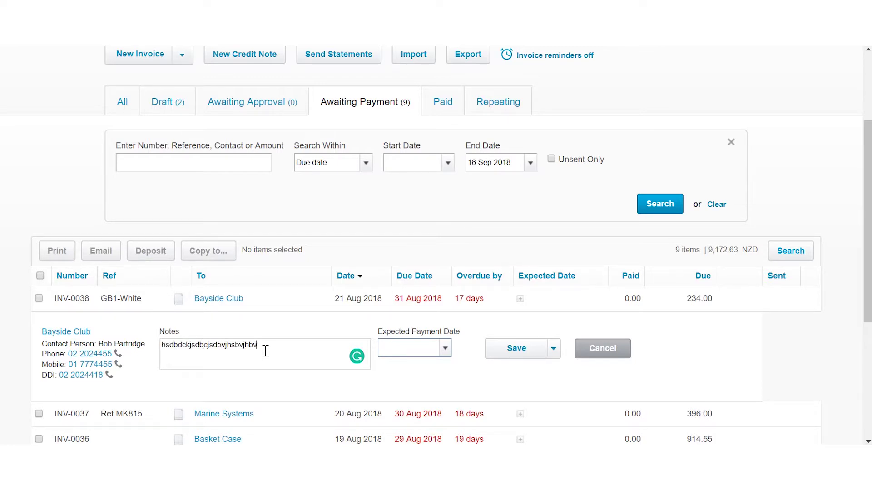
{"action": "left_click", "coordinate": [444, 354]}
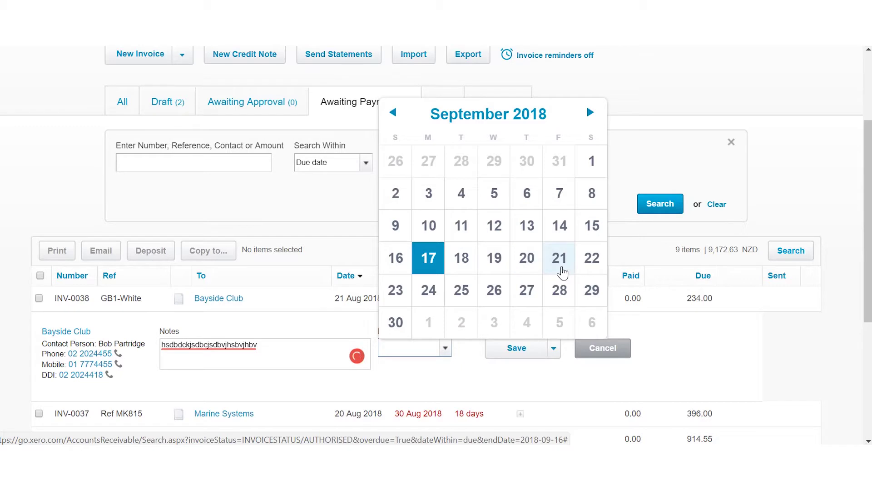
{"action": "left_click", "coordinate": [561, 266]}
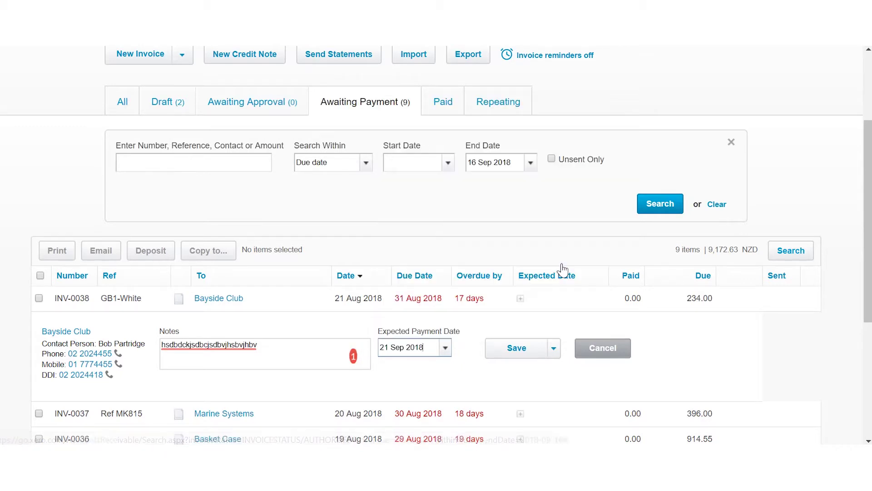
{"action": "left_click", "coordinate": [515, 359]}
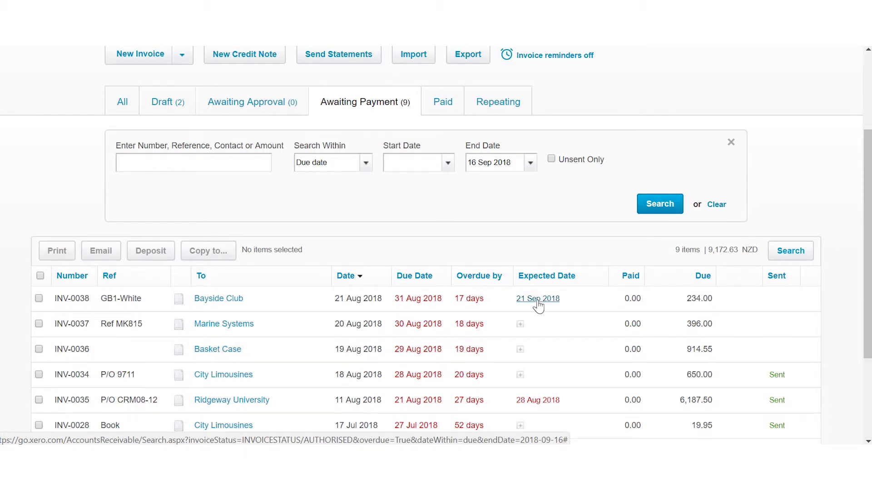
- Start a blank sales invoice, INV-0041, from the top of the Invoices page
{"action": "scroll", "coordinate": [538, 306], "scroll_direction": "up", "scroll_amount": 3}
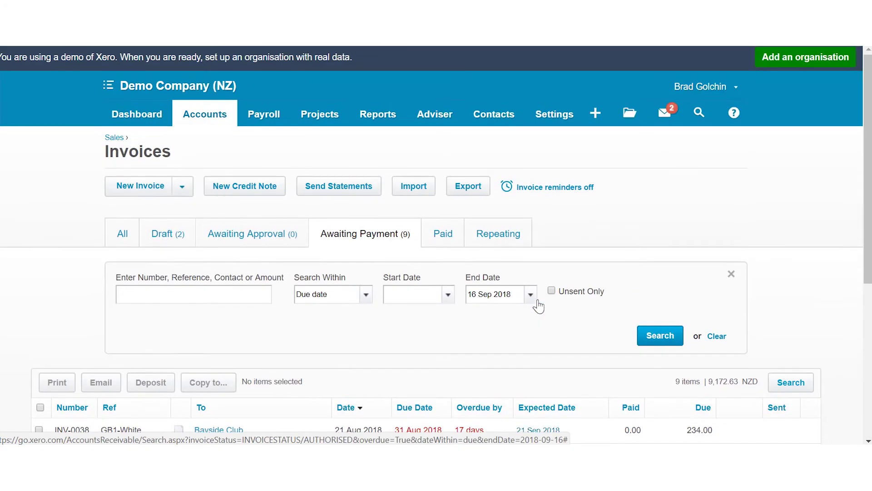
{"action": "left_click", "coordinate": [135, 190]}
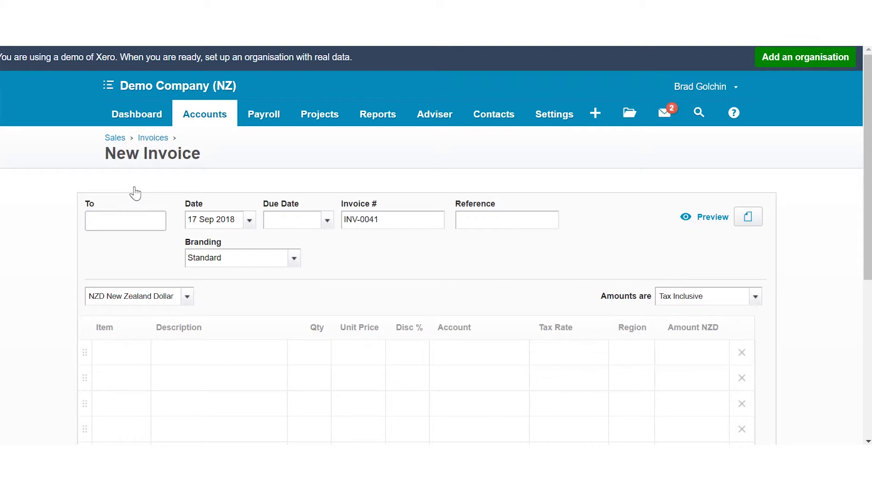
- Enter 'conveyancing shop' in the invoice's To field and browse the business directory matches
{"action": "type", "text": "conv"}
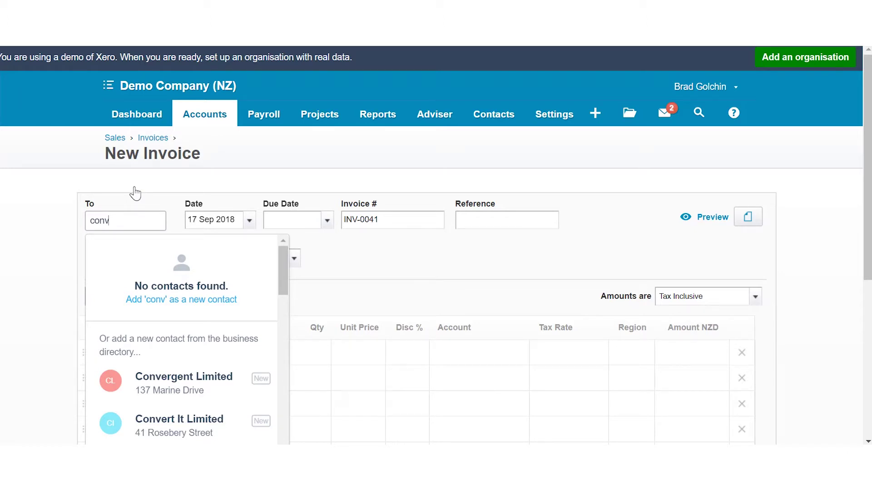
{"action": "type", "text": "eyancing"}
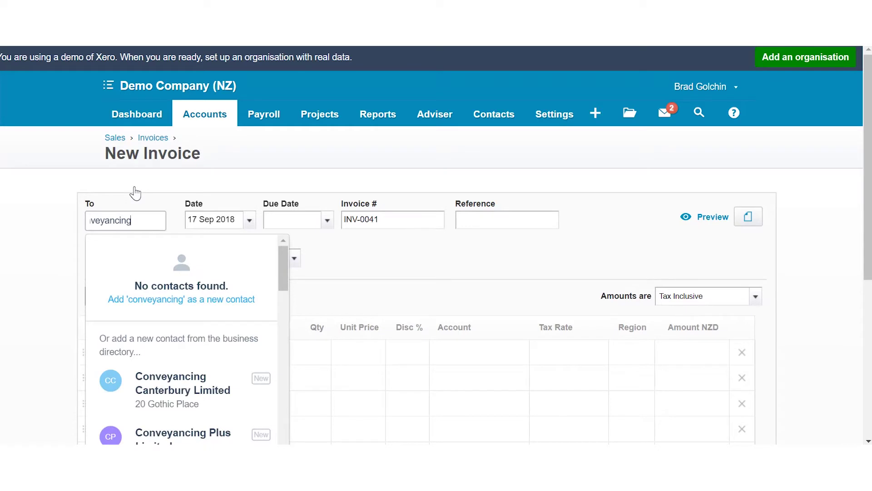
{"action": "type", "text": " shop"}
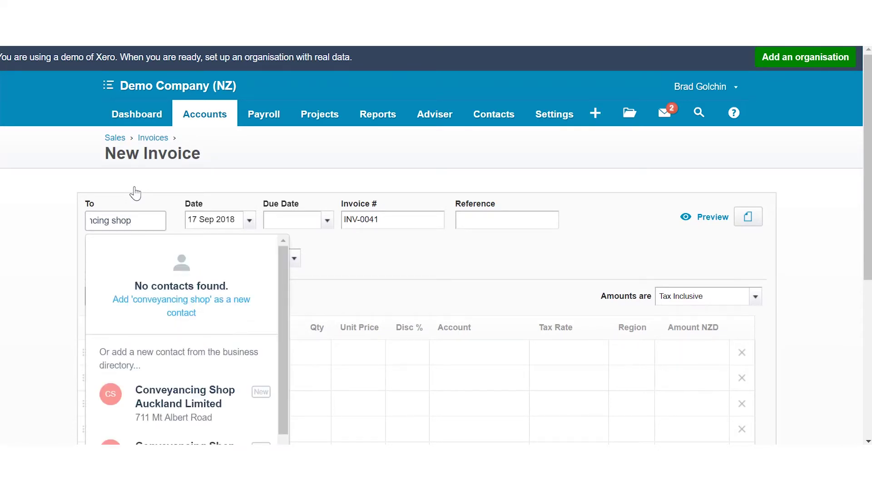
{"action": "scroll", "coordinate": [172, 336], "scroll_direction": "down", "scroll_amount": 1}
{"action": "scroll", "coordinate": [172, 333], "scroll_direction": "down", "scroll_amount": 1}
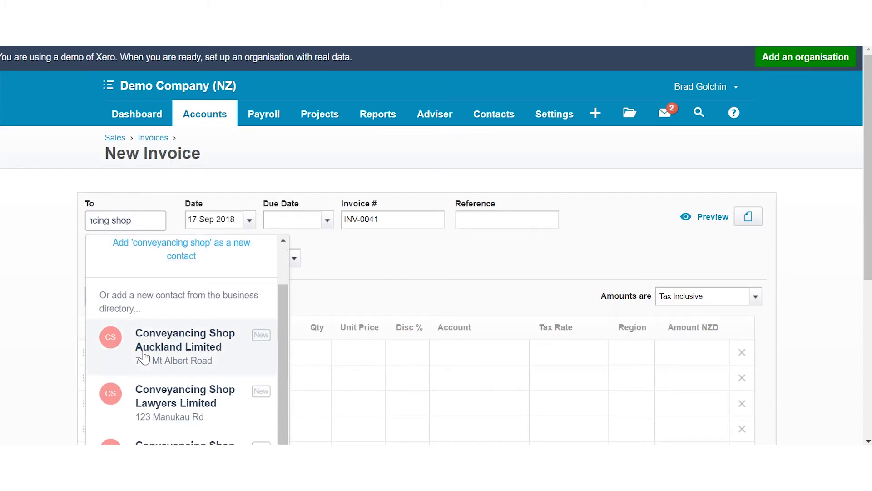
- Select Conveyancing Shop Auckland Limited and view its contact card showing Low payment risk
{"action": "left_click", "coordinate": [173, 346]}
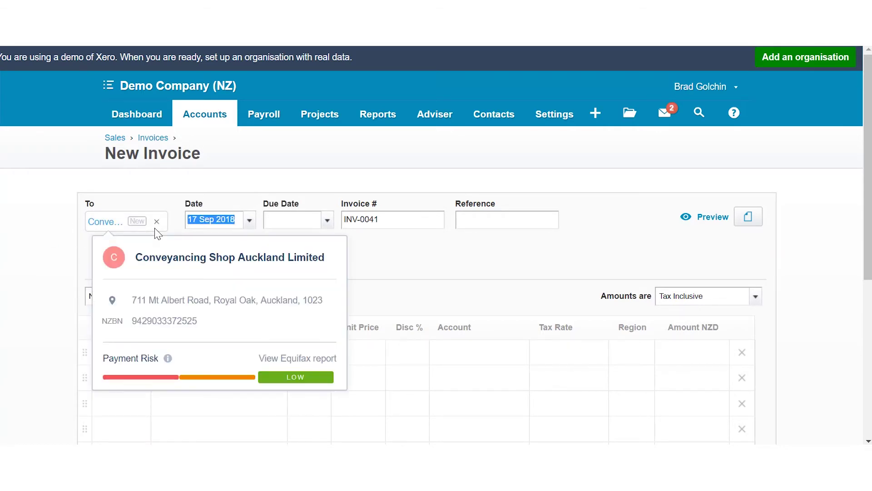
{"action": "mouse_move", "coordinate": [115, 234]}
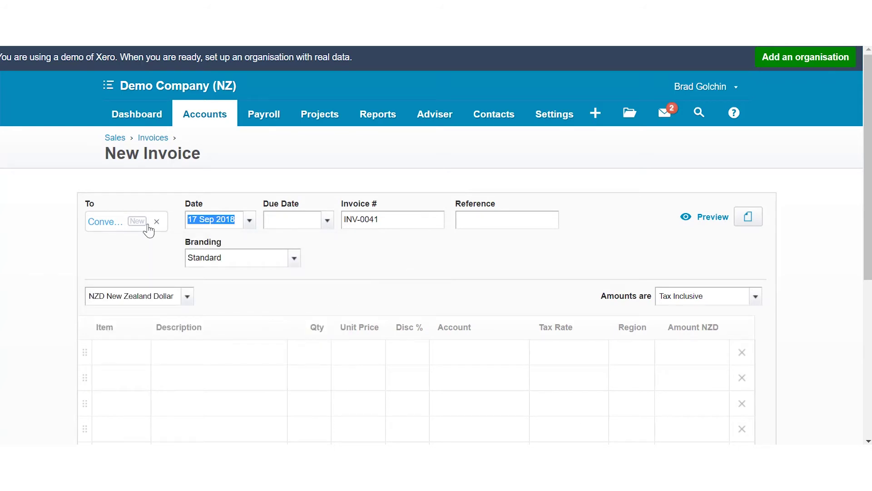
{"action": "mouse_move", "coordinate": [95, 225]}
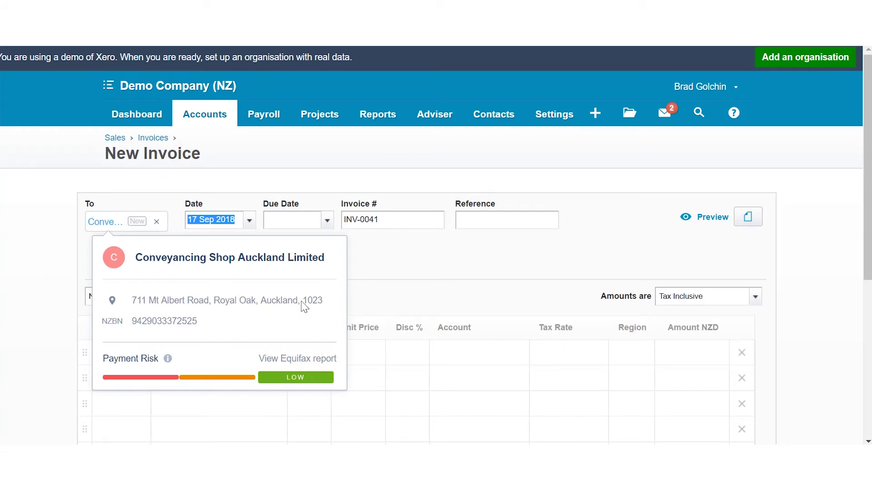
- Go to Accounts > Sales, hide the help panel and open the Send Statements page
{"action": "left_click", "coordinate": [224, 121]}
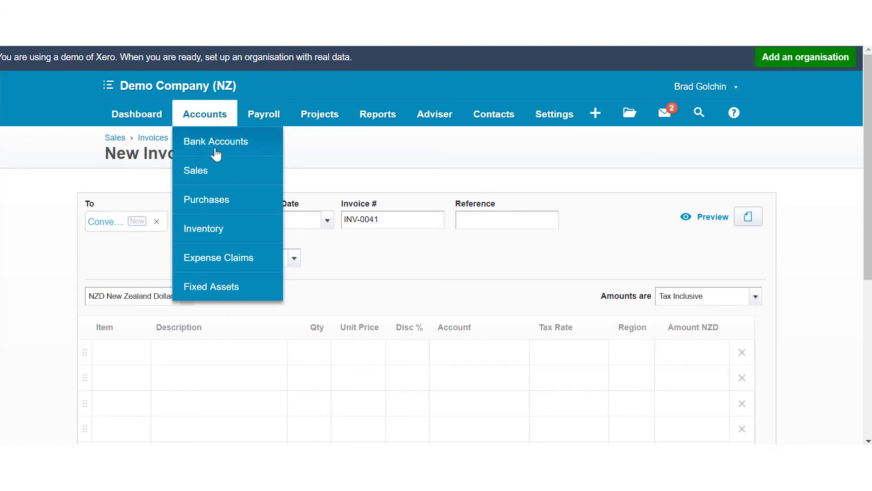
{"action": "left_click", "coordinate": [202, 177]}
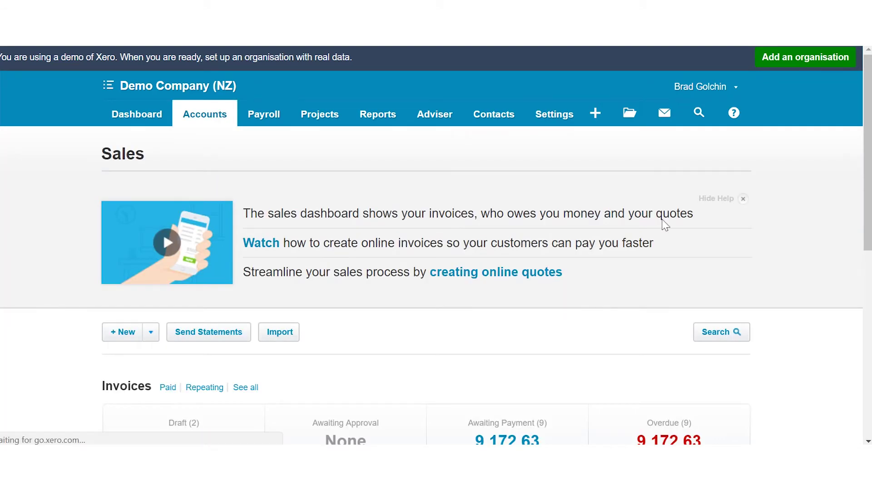
{"action": "left_click", "coordinate": [745, 199]}
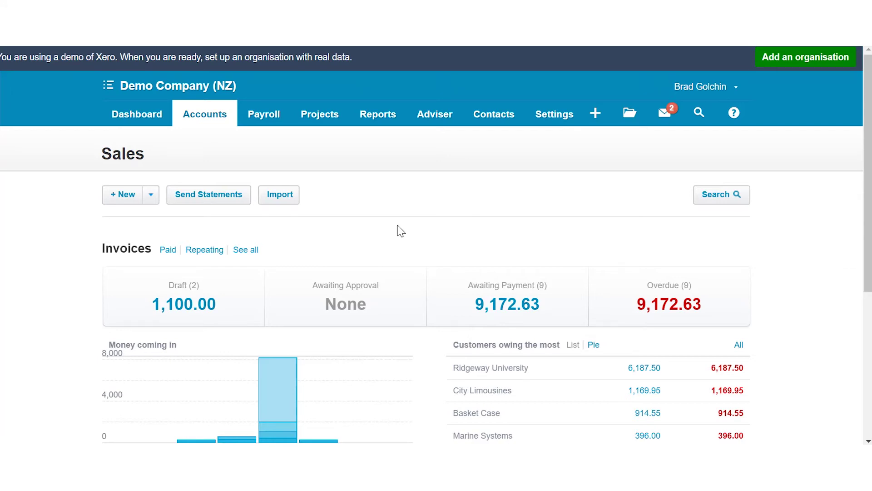
{"action": "left_click", "coordinate": [186, 203]}
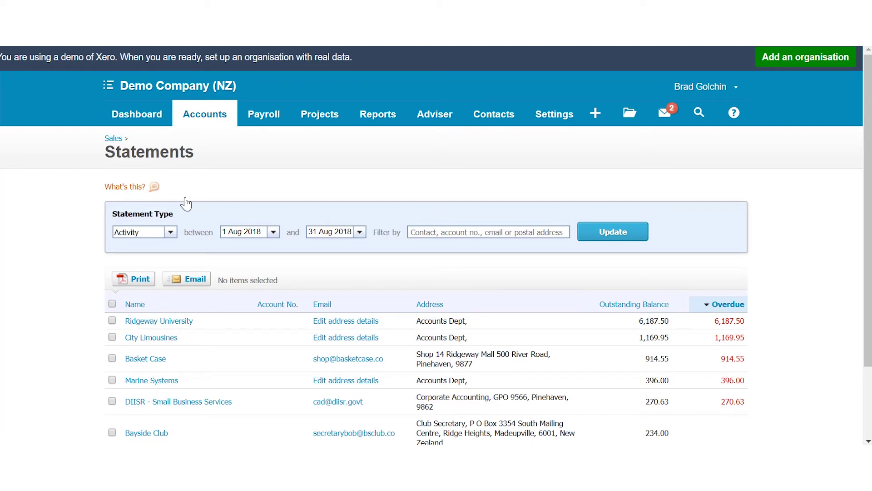
- List Outstanding statements as at 14 Sep 2018
{"action": "left_click", "coordinate": [170, 232]}
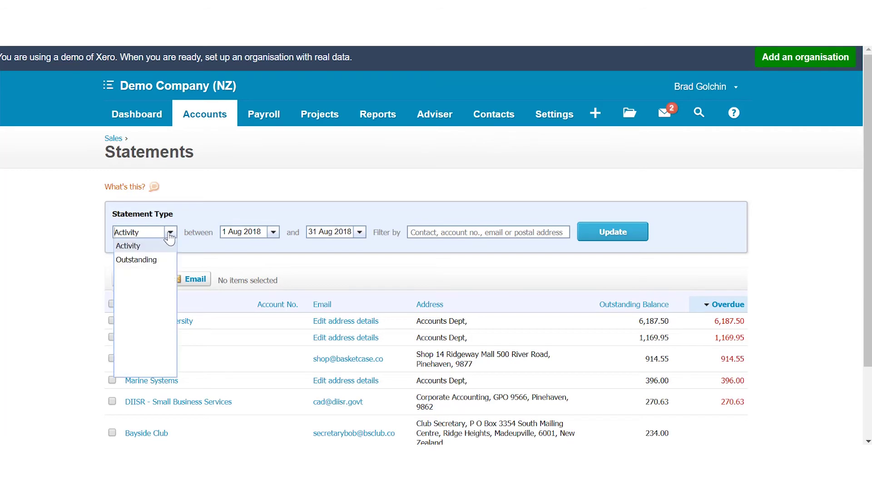
{"action": "left_click", "coordinate": [155, 260]}
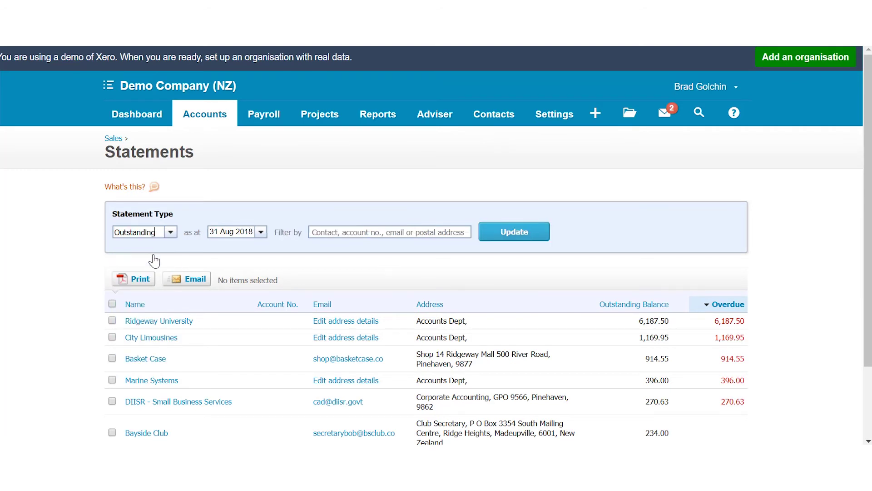
{"action": "left_click", "coordinate": [262, 232]}
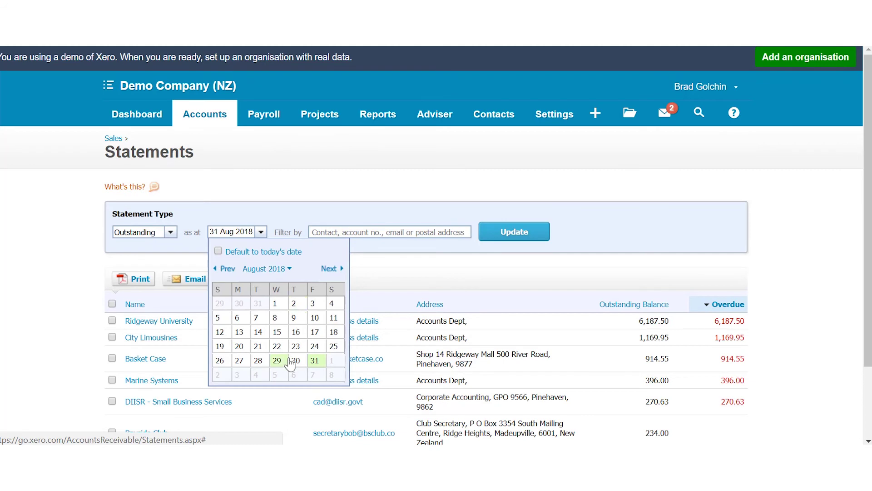
{"action": "left_click", "coordinate": [331, 269]}
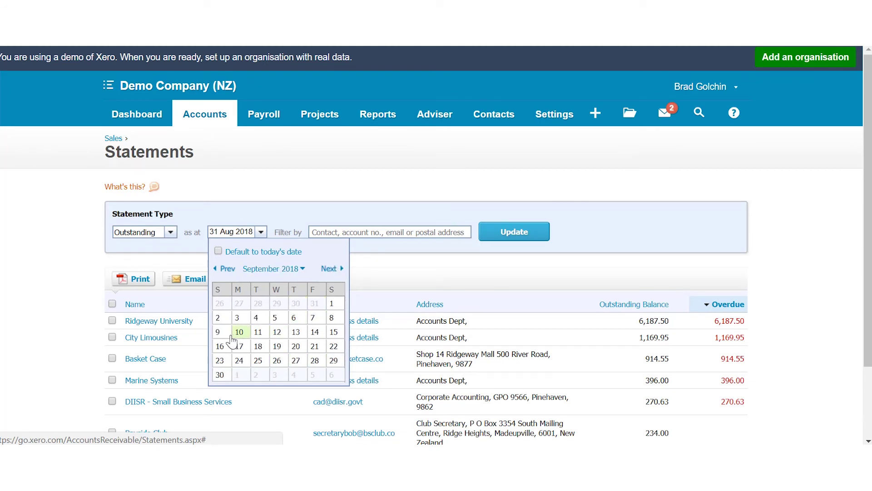
{"action": "left_click", "coordinate": [334, 321]}
{"action": "left_click", "coordinate": [261, 234]}
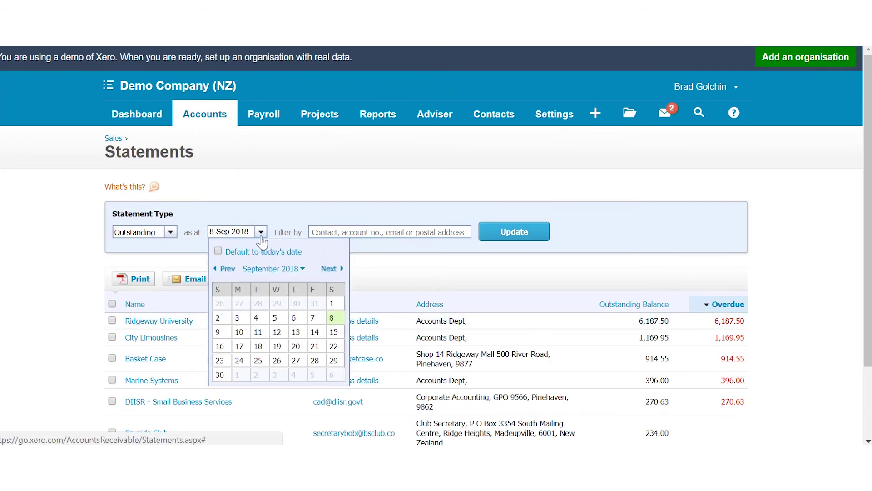
{"action": "left_click", "coordinate": [323, 333]}
{"action": "left_click", "coordinate": [515, 237]}
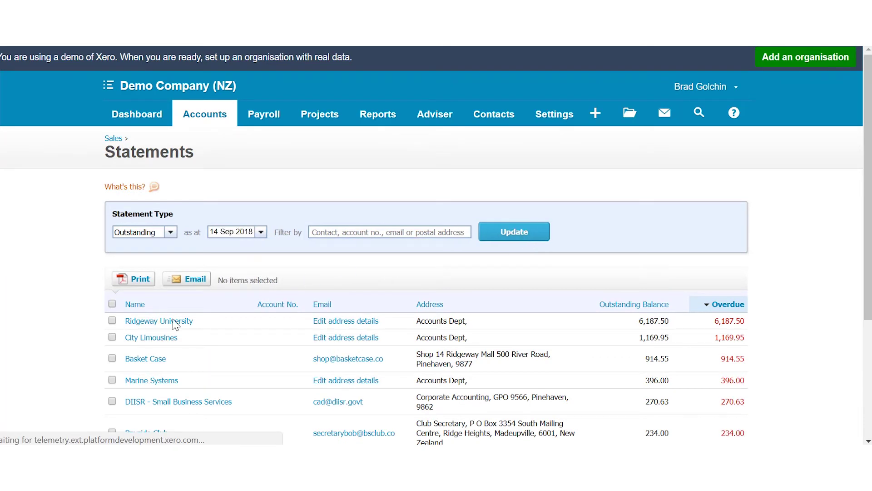
- Select Ridgeway University and City Limousines and begin emailing their statements
{"action": "left_click", "coordinate": [112, 320]}
{"action": "left_click", "coordinate": [112, 337]}
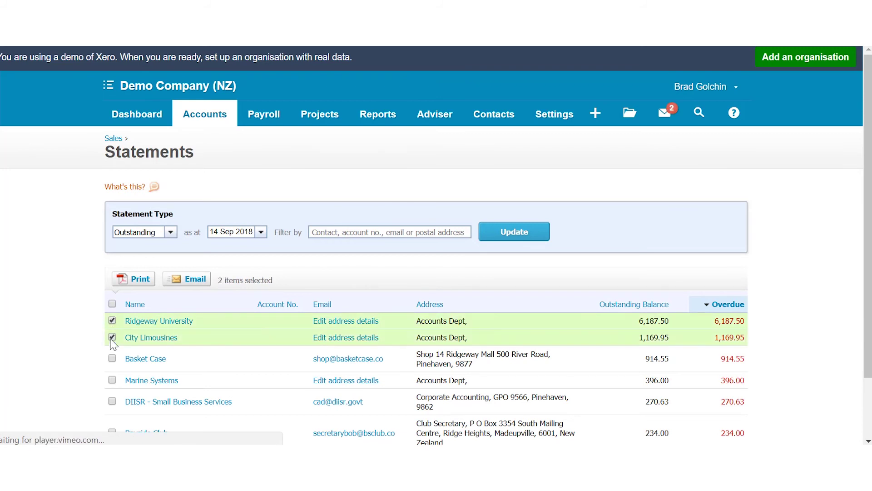
{"action": "left_click", "coordinate": [183, 285]}
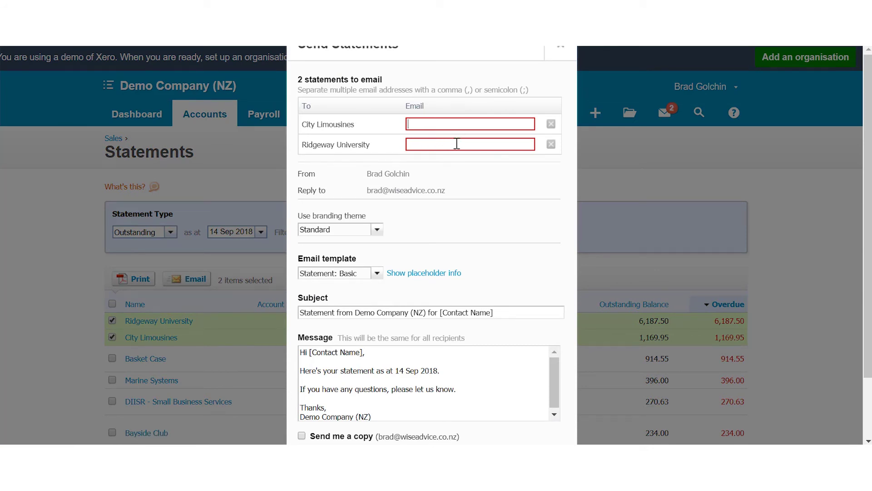
- Review the statement email message, then cancel it without sending
{"action": "scroll", "coordinate": [456, 132], "scroll_direction": "down", "scroll_amount": 1}
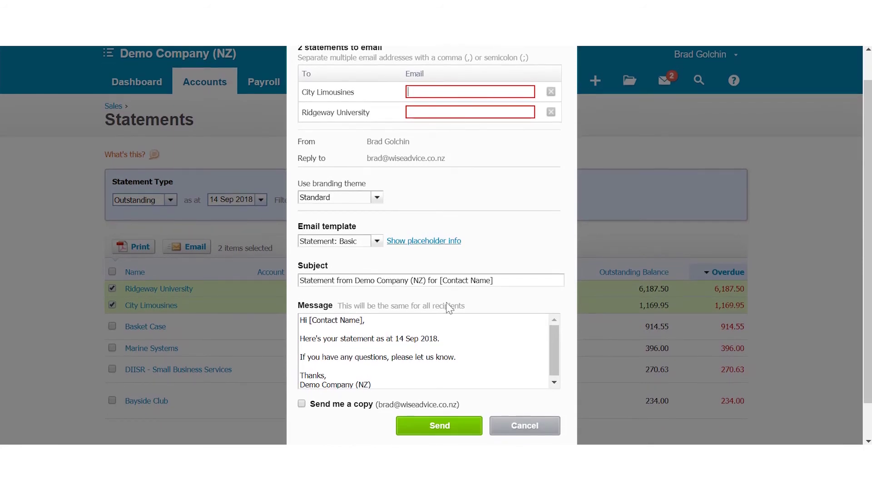
{"action": "scroll", "coordinate": [436, 341], "scroll_direction": "down", "scroll_amount": 1}
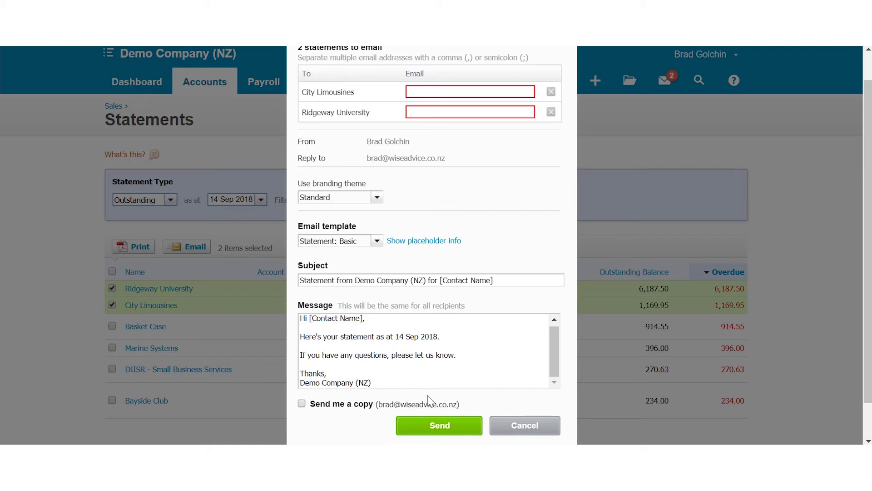
{"action": "left_click", "coordinate": [524, 431]}
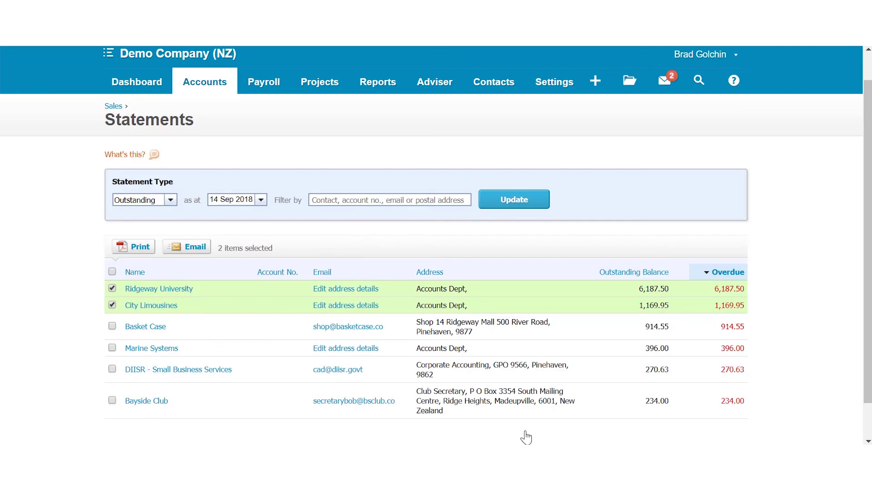
- On the dashboard, check Invoices owed to you: 9 overdue totalling 9,172.63
{"action": "left_click", "coordinate": [144, 88]}
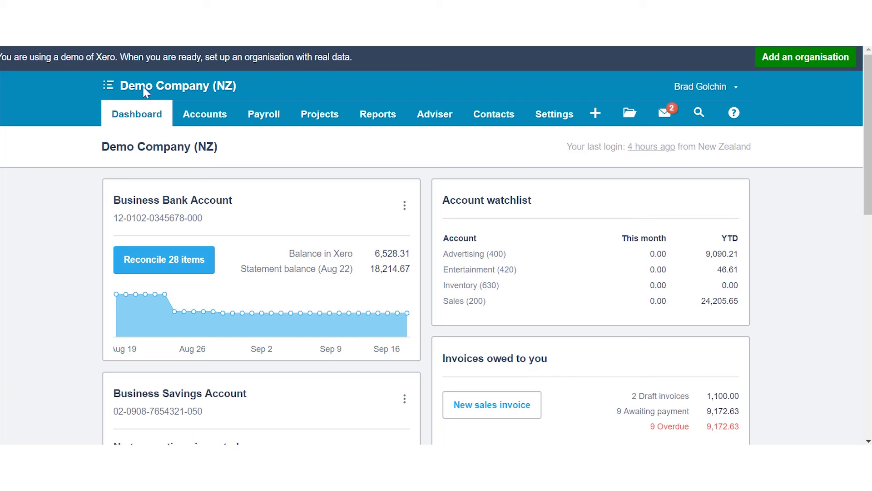
{"action": "scroll", "coordinate": [619, 359], "scroll_direction": "down", "scroll_amount": 3}
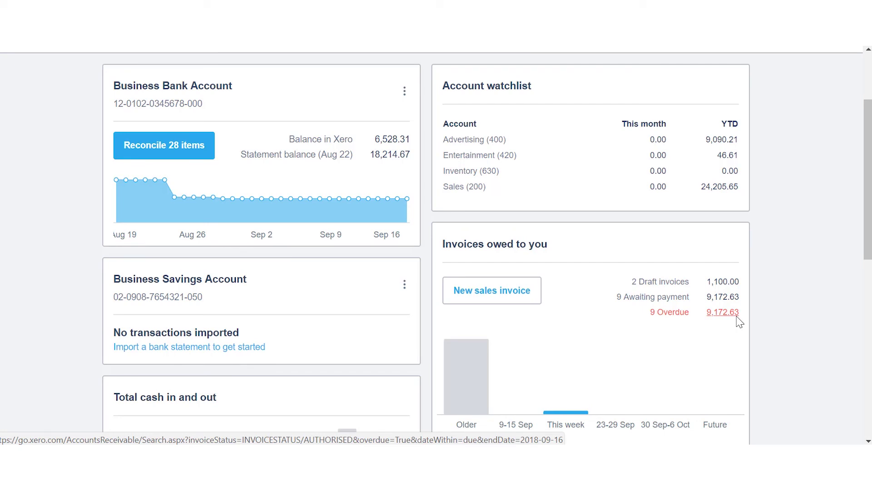
{"action": "scroll", "coordinate": [683, 344], "scroll_direction": "down", "scroll_amount": 3}
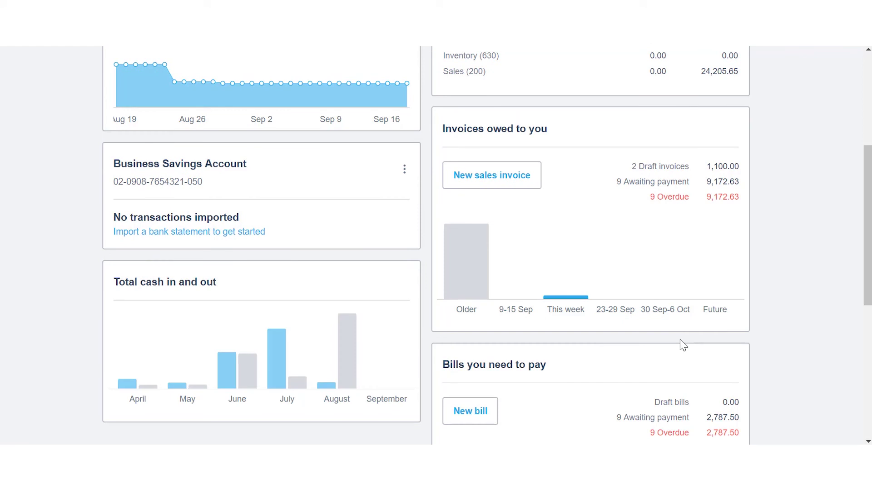
{"action": "scroll", "coordinate": [682, 345], "scroll_direction": "up", "scroll_amount": 3}
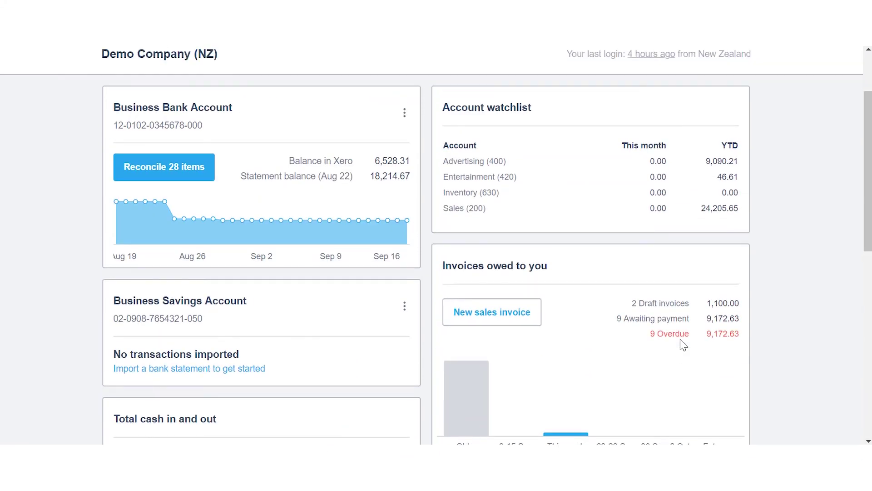